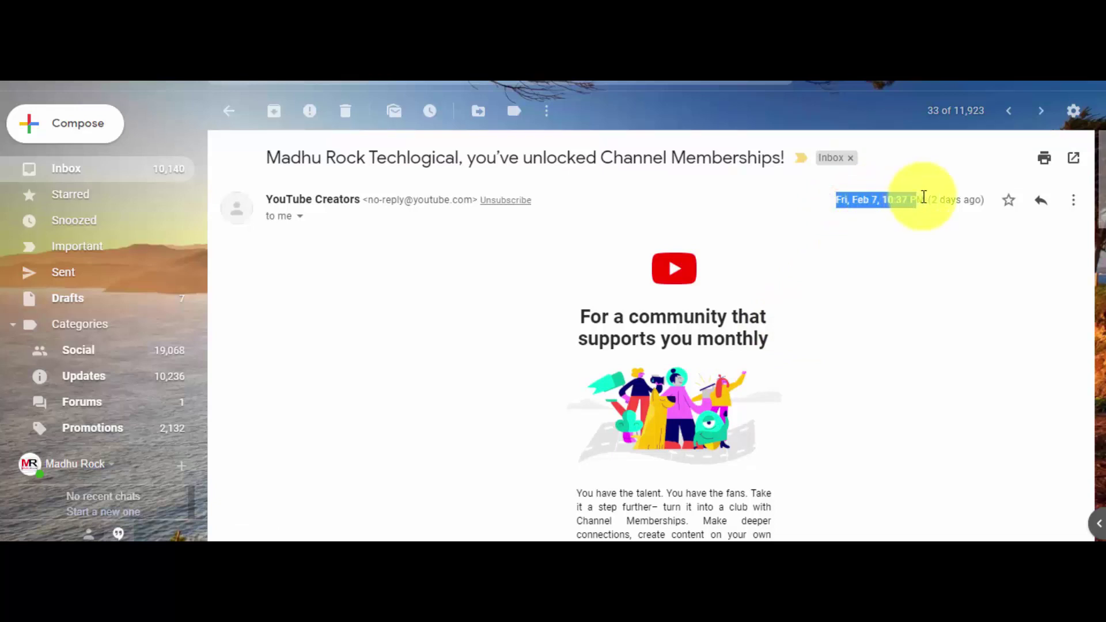
Open the channel memberships activation link in the YouTube Creators email
{"action": "left_click", "coordinate": [909, 291]}
{"action": "scroll", "coordinate": [849, 336], "scroll_direction": "down", "scroll_amount": 4}
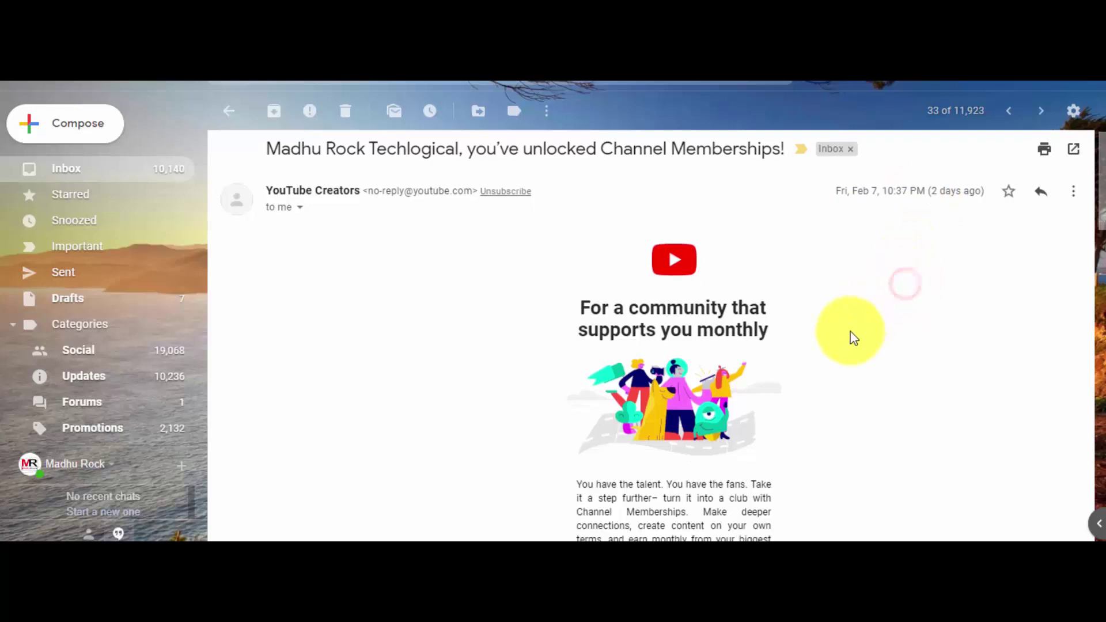
{"action": "scroll", "coordinate": [806, 351], "scroll_direction": "down", "scroll_amount": 1}
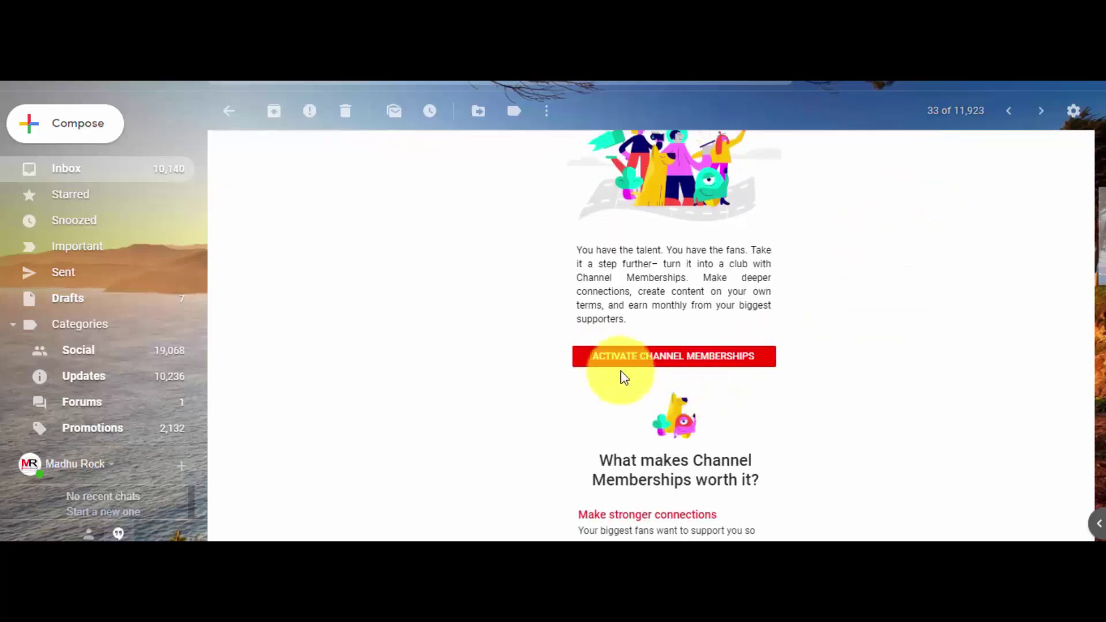
{"action": "left_click", "coordinate": [658, 358]}
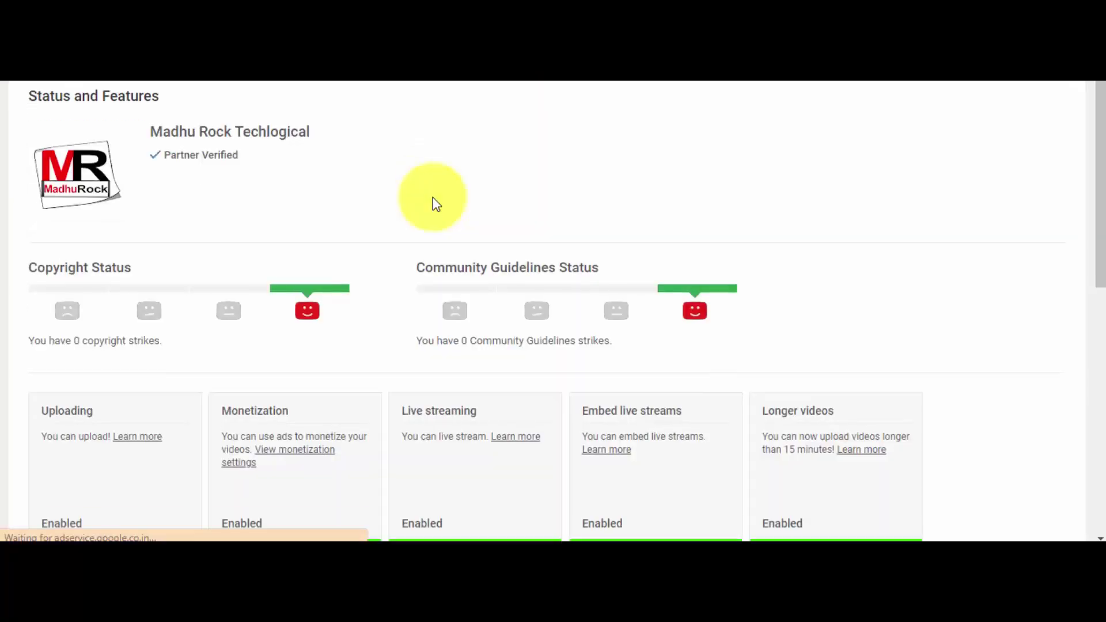
Look through the feature cards on the channel's Status and Features page
{"action": "scroll", "coordinate": [432, 197], "scroll_direction": "down", "scroll_amount": 8}
{"action": "scroll", "coordinate": [403, 265], "scroll_direction": "down", "scroll_amount": 2}
{"action": "left_click", "coordinate": [352, 325]}
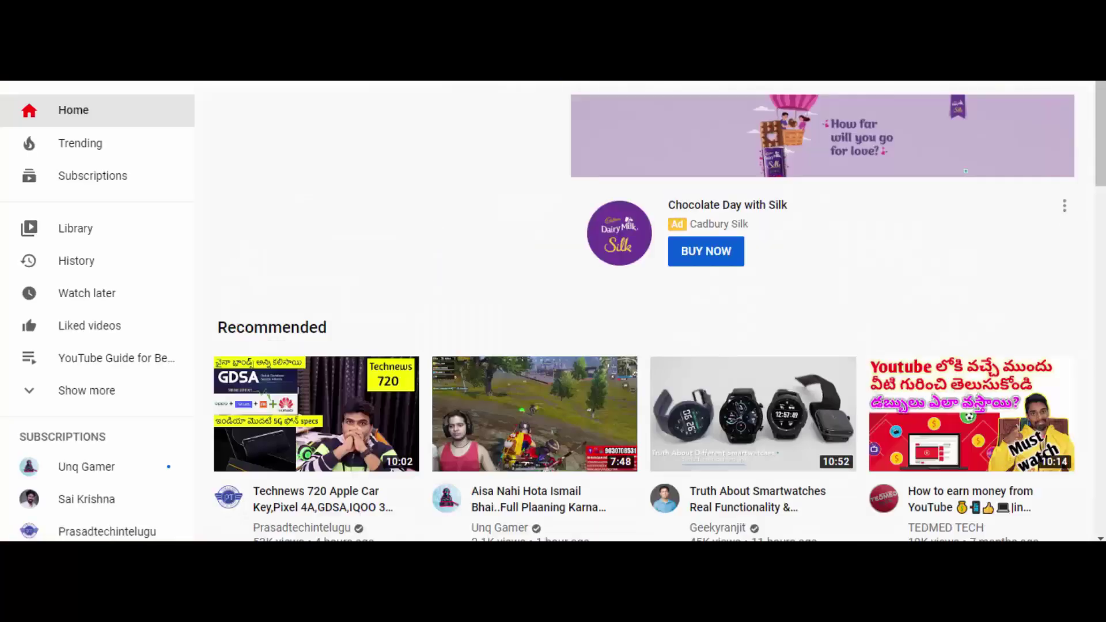
Go to YouTube Studio and open the Memberships section of the channel's monetization settings
{"action": "left_click", "coordinate": [1012, 119]}
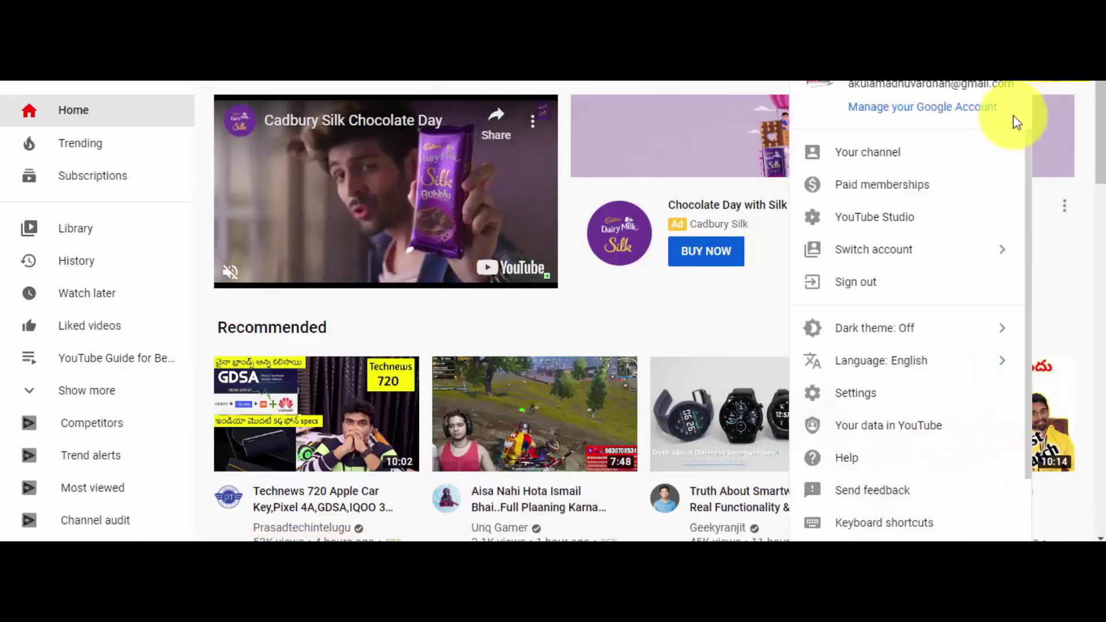
{"action": "left_click", "coordinate": [908, 219]}
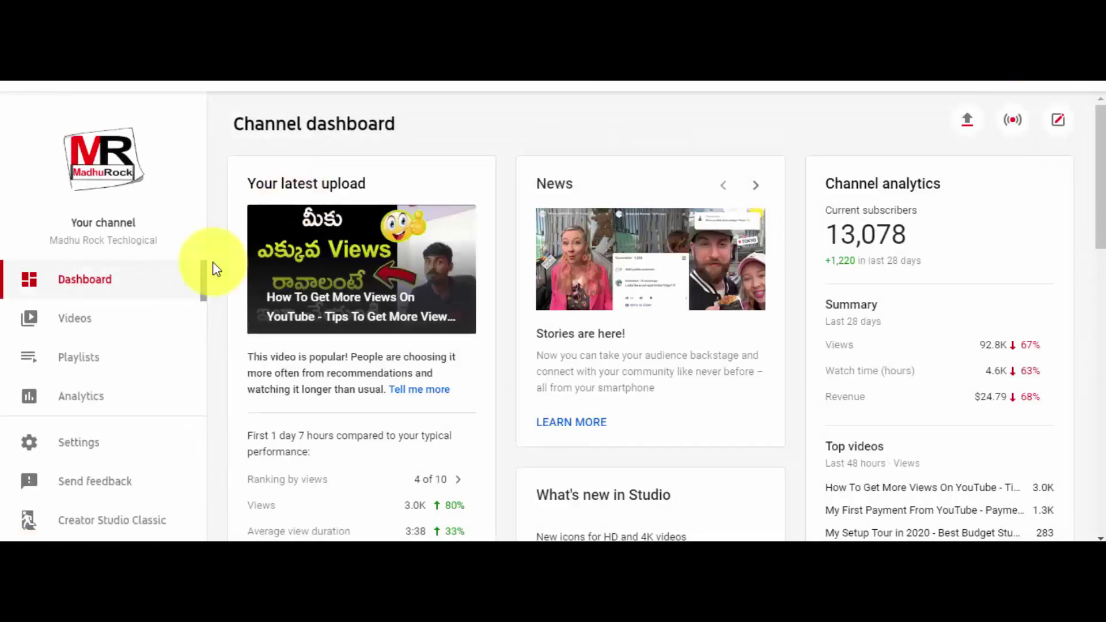
{"action": "scroll", "coordinate": [108, 366], "scroll_direction": "down", "scroll_amount": 2}
{"action": "scroll", "coordinate": [108, 366], "scroll_direction": "down", "scroll_amount": 6}
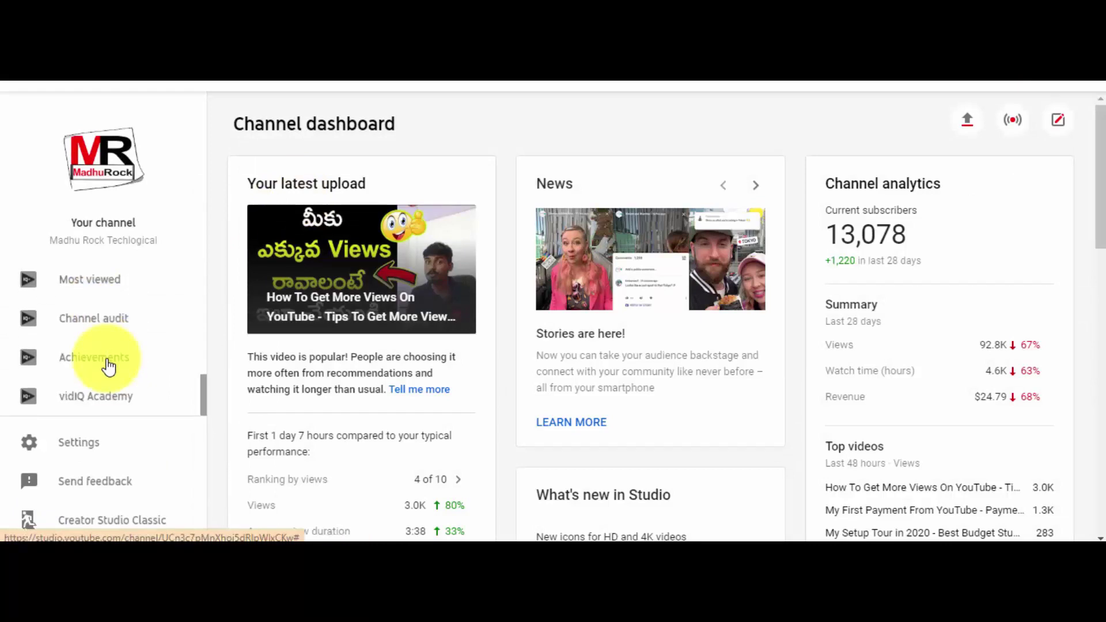
{"action": "left_click_drag", "start_coordinate": [202, 389], "coordinate": [199, 334]}
{"action": "left_click", "coordinate": [143, 346]}
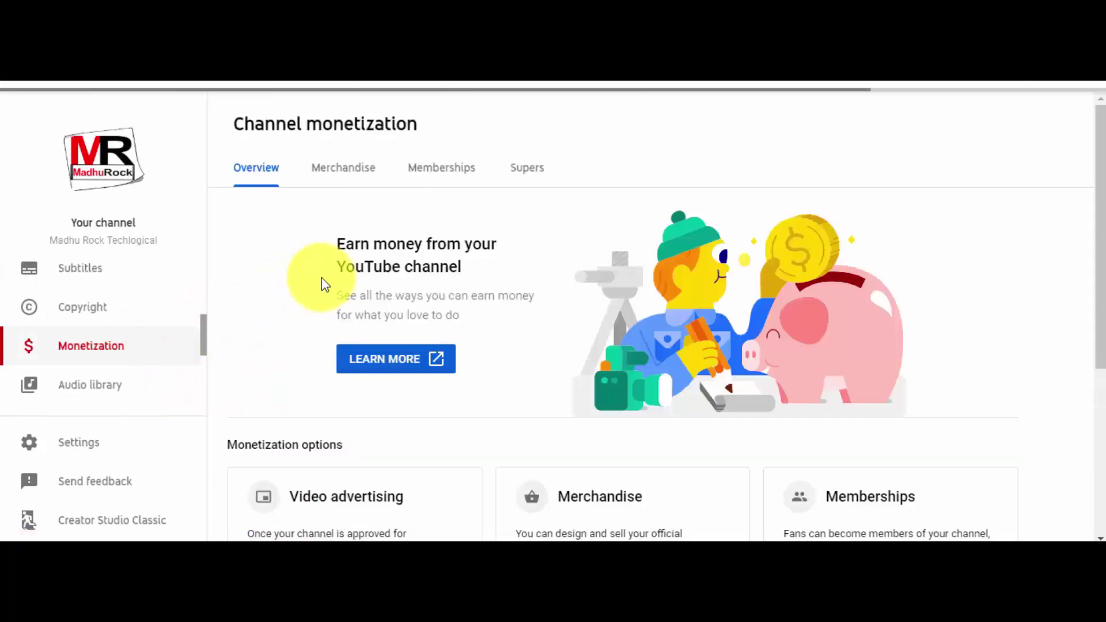
{"action": "left_click", "coordinate": [439, 173]}
Review the memberships setup overview, including its completion progress and the setup steps
{"action": "scroll", "coordinate": [456, 267], "scroll_direction": "down", "scroll_amount": 7}
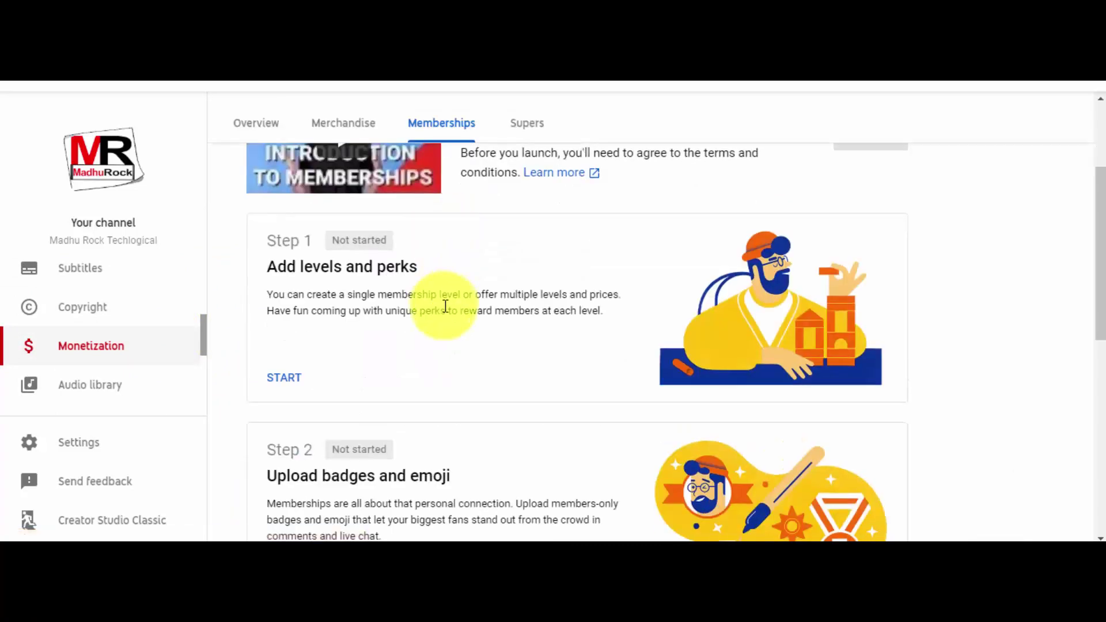
{"action": "scroll", "coordinate": [330, 369], "scroll_direction": "up", "scroll_amount": 8}
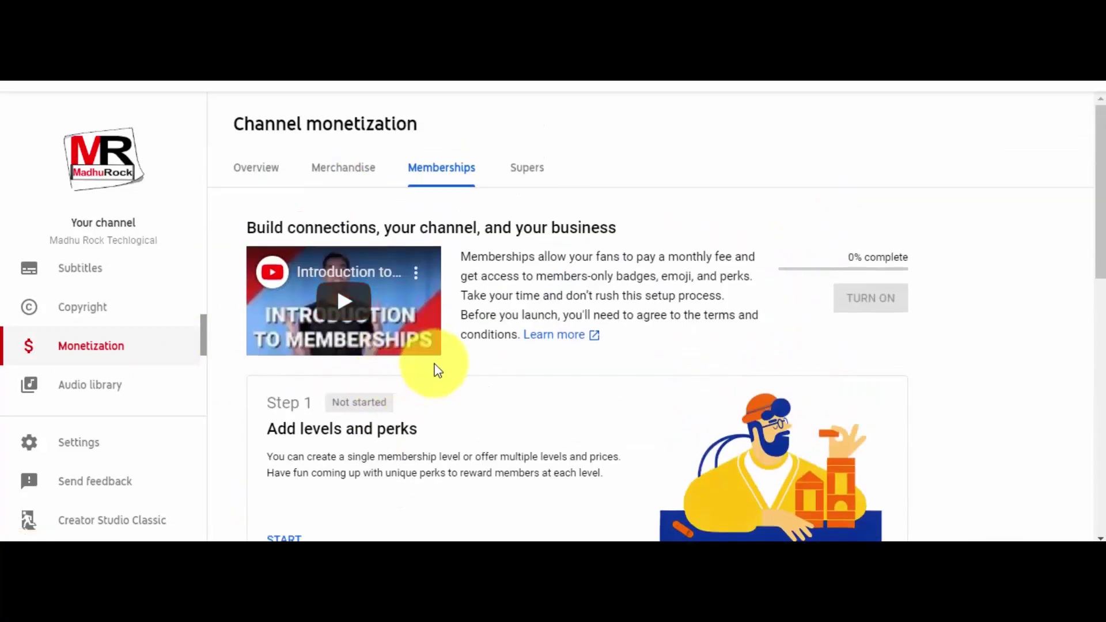
{"action": "scroll", "coordinate": [438, 368], "scroll_direction": "down", "scroll_amount": 2}
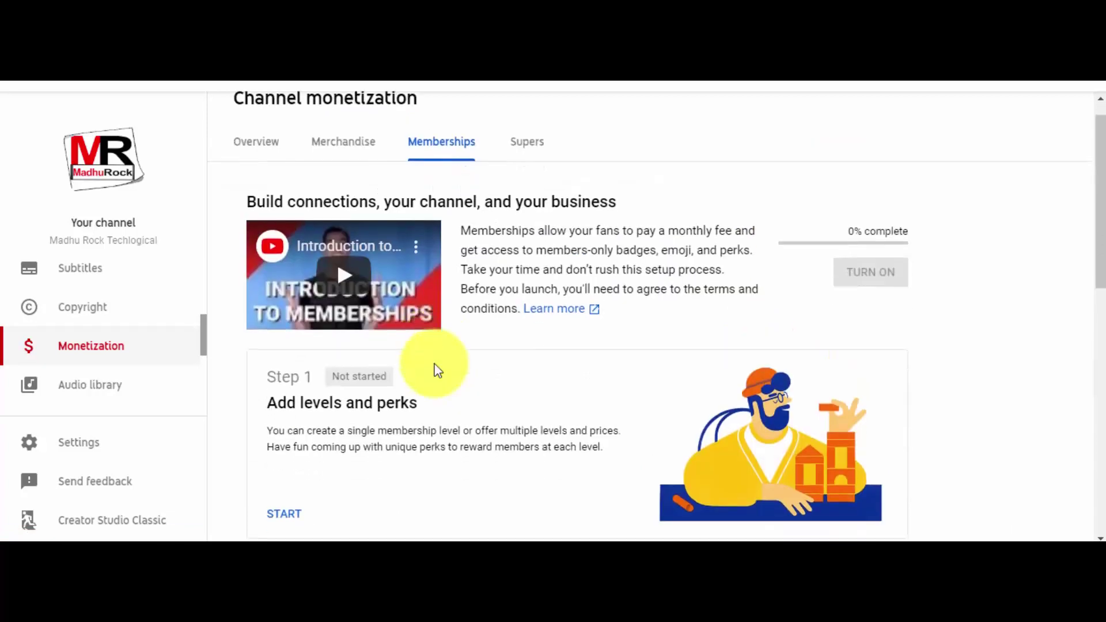
{"action": "scroll", "coordinate": [436, 369], "scroll_direction": "down", "scroll_amount": 1}
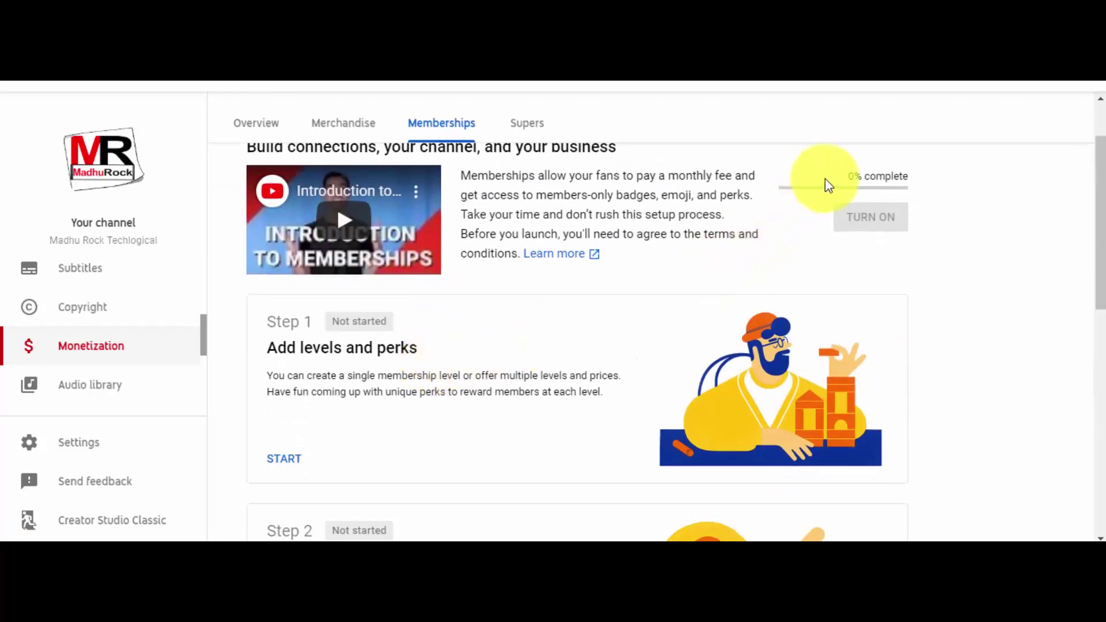
{"action": "left_click_drag", "start_coordinate": [835, 175], "coordinate": [921, 179]}
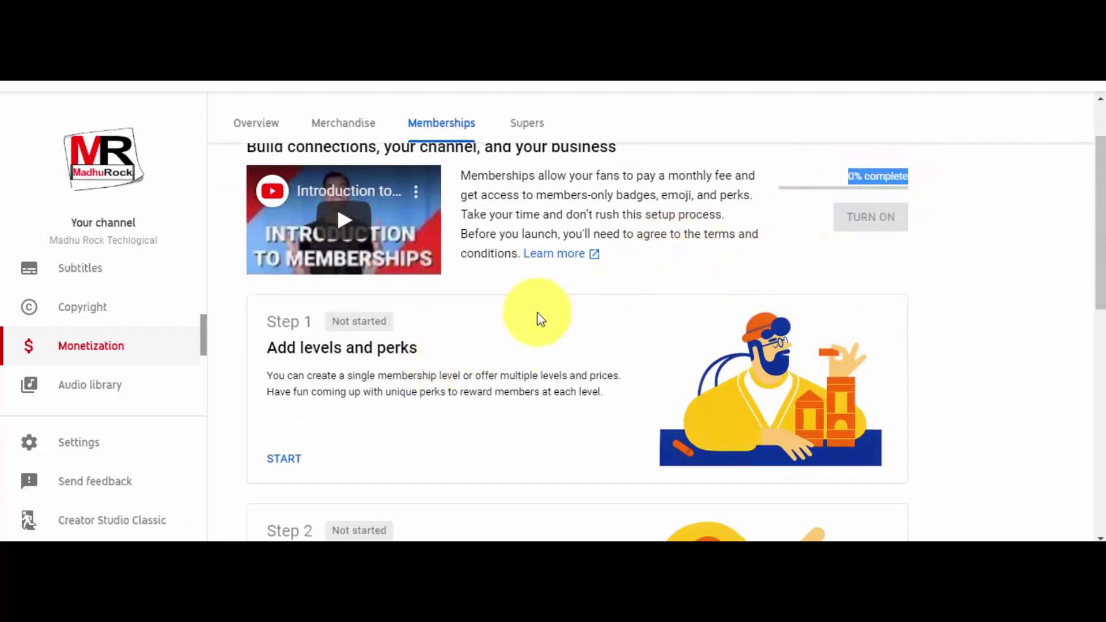
{"action": "left_click", "coordinate": [476, 300]}
{"action": "scroll", "coordinate": [346, 328], "scroll_direction": "down", "scroll_amount": 3}
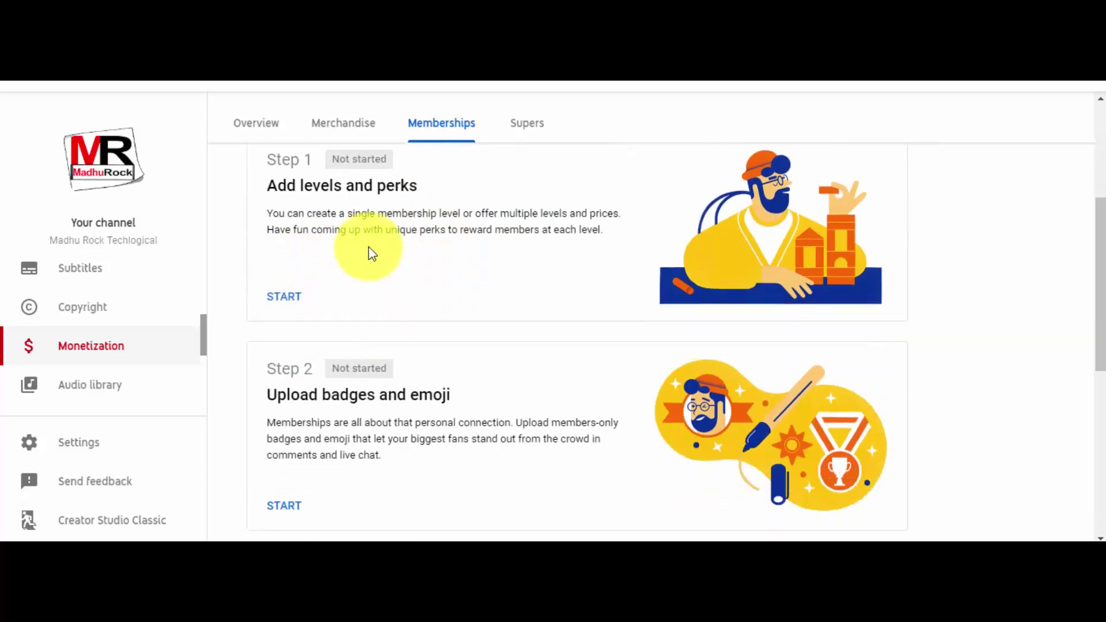
Start the Add levels and perks setup and read its guidance on how membership levels work
{"action": "left_click", "coordinate": [299, 296]}
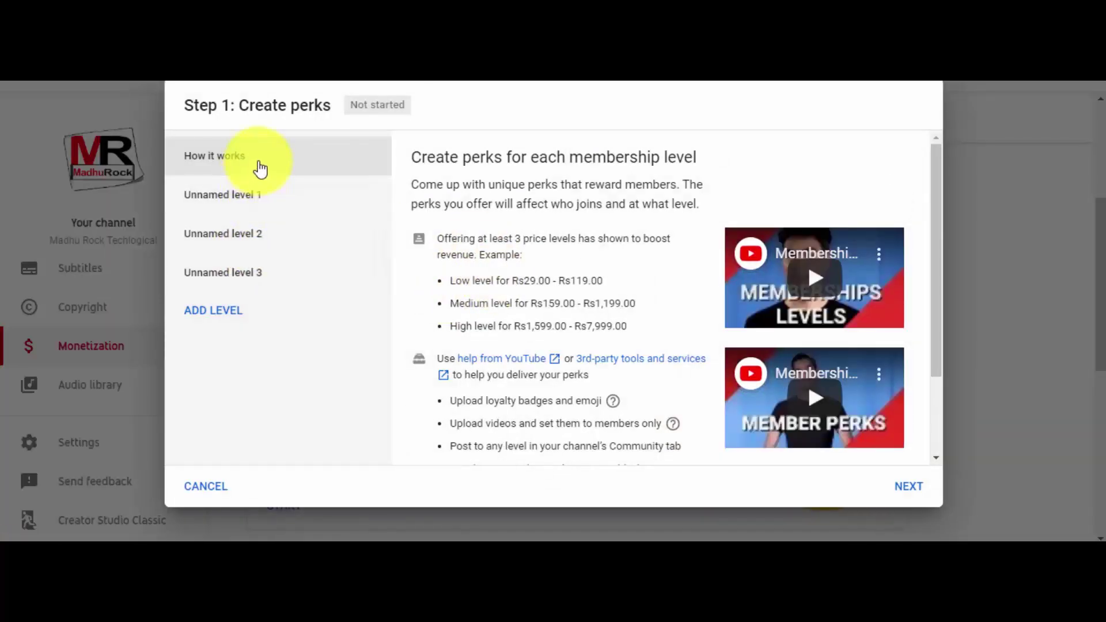
{"action": "scroll", "coordinate": [554, 294], "scroll_direction": "down", "scroll_amount": 2}
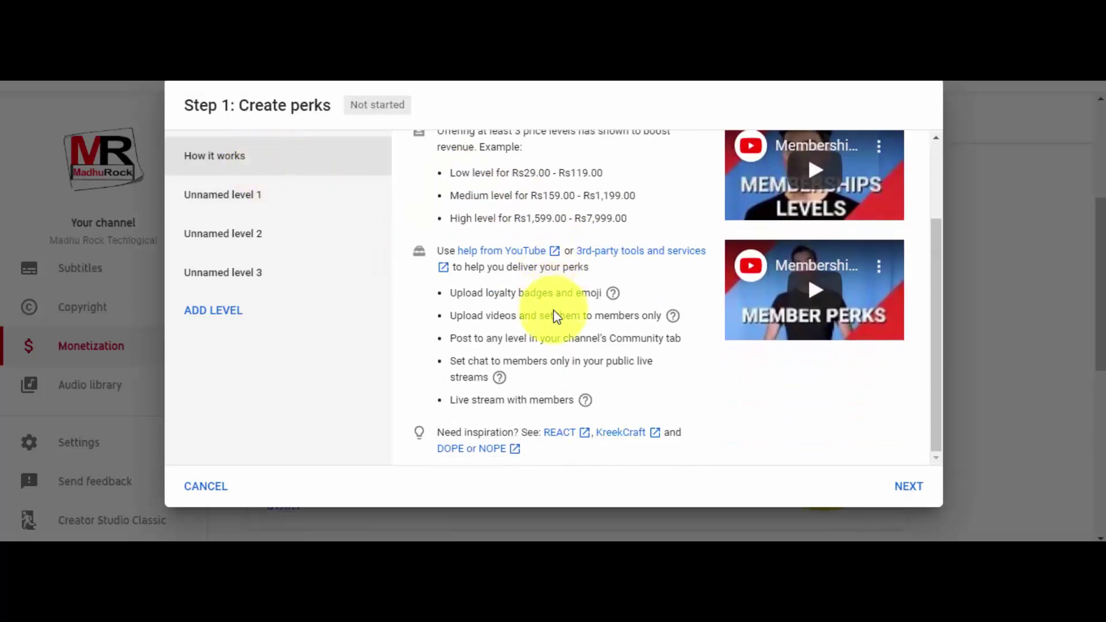
{"action": "scroll", "coordinate": [563, 363], "scroll_direction": "up", "scroll_amount": 2}
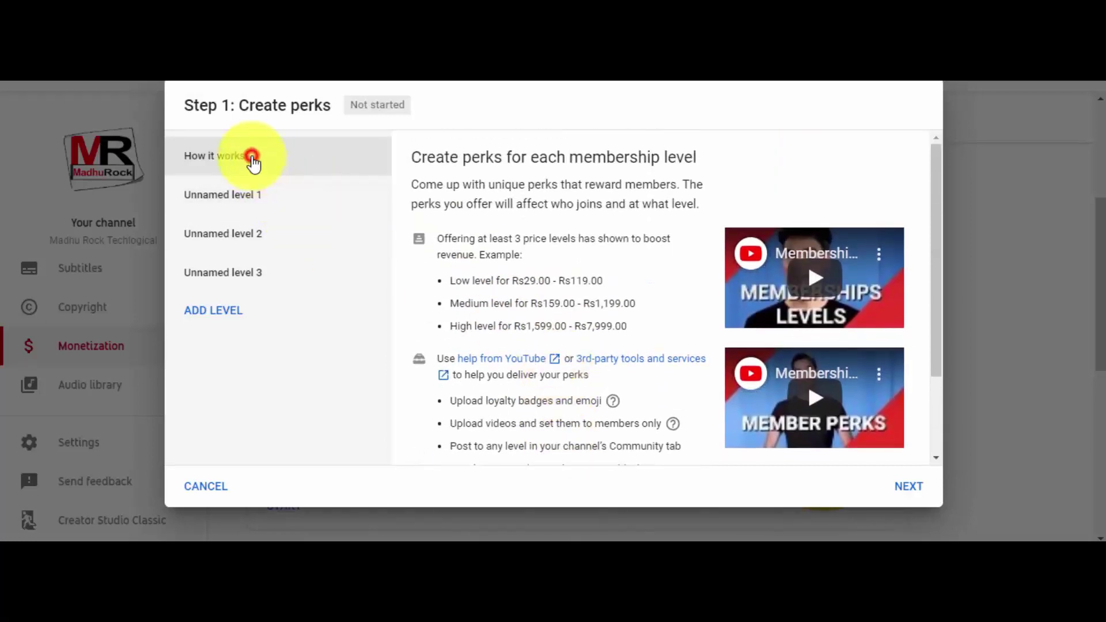
{"action": "left_click_drag", "start_coordinate": [413, 155], "coordinate": [655, 446]}
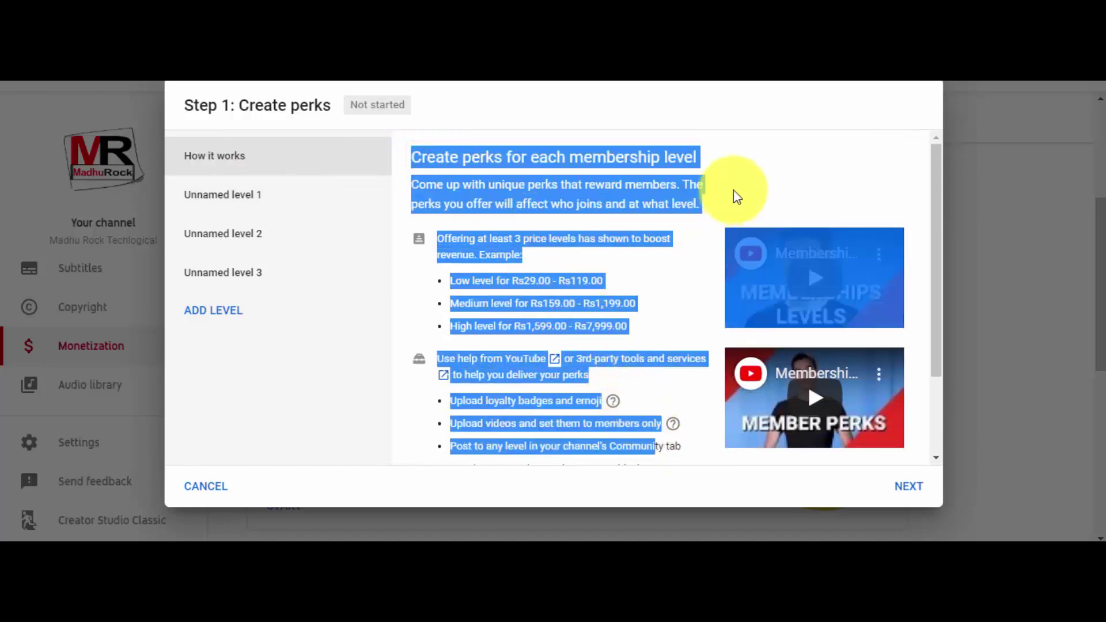
{"action": "left_click", "coordinate": [770, 167]}
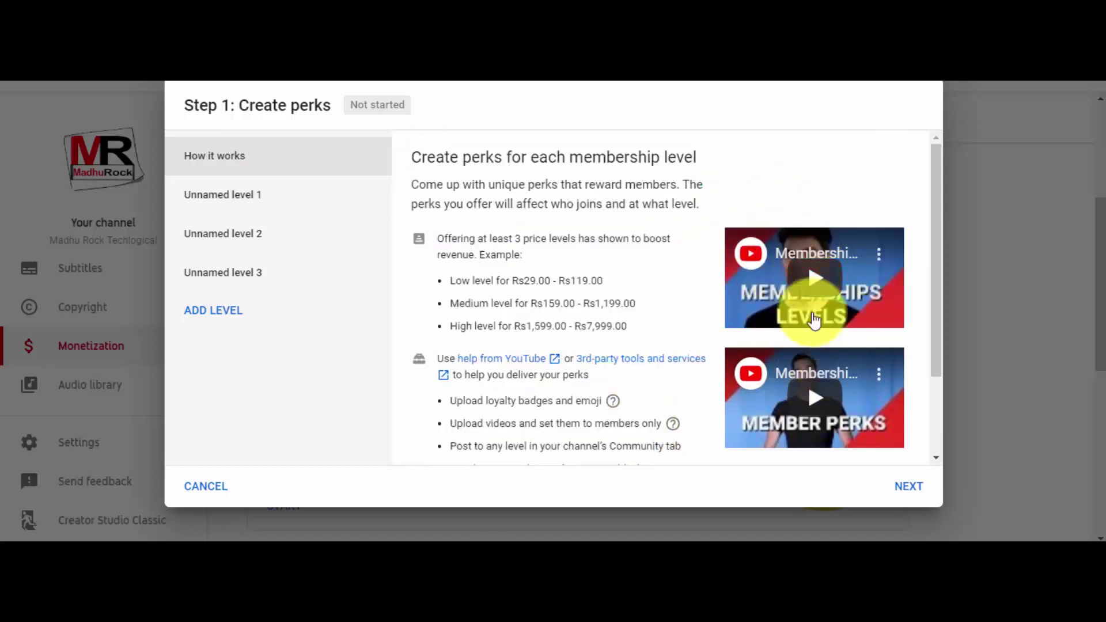
{"action": "scroll", "coordinate": [740, 296], "scroll_direction": "down", "scroll_amount": 2}
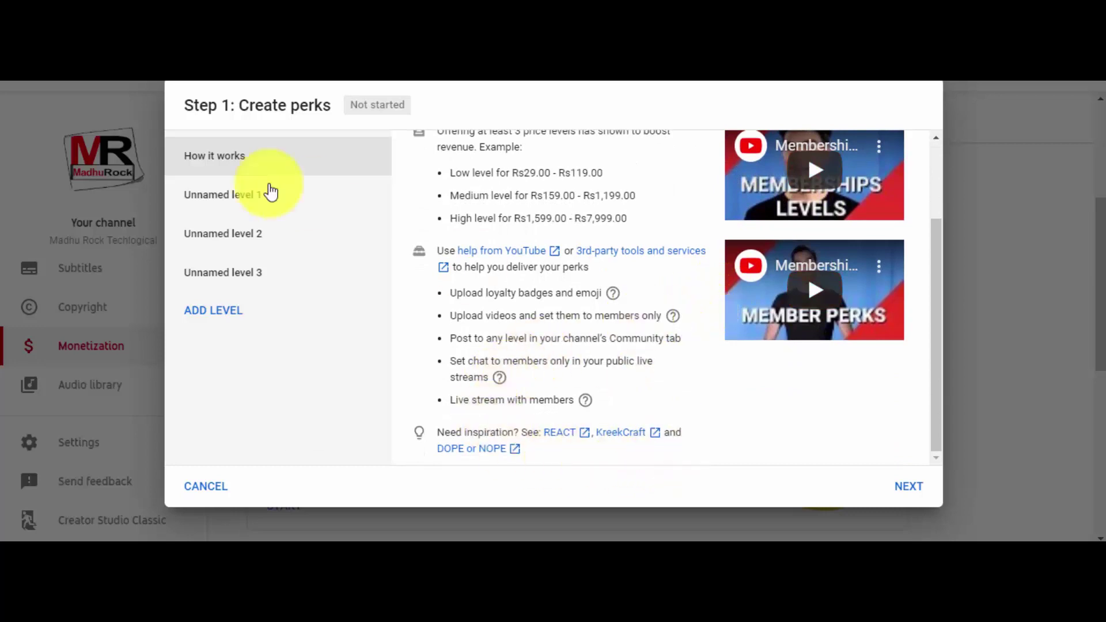
Proceed to the first unnamed membership level and open its name for editing
{"action": "left_click", "coordinate": [917, 486]}
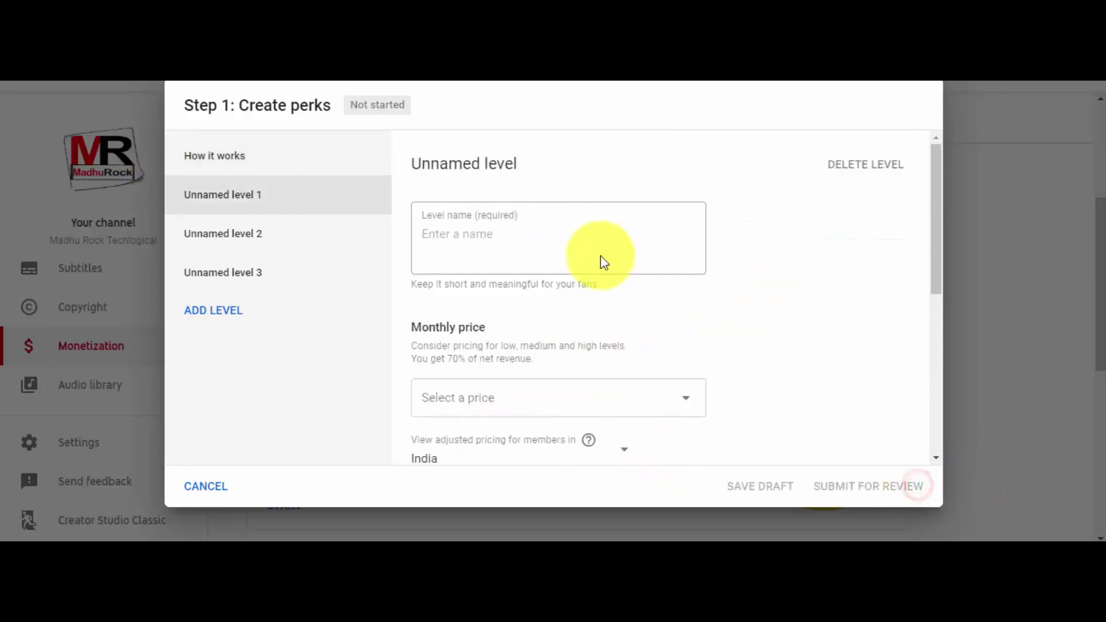
{"action": "left_click", "coordinate": [481, 237]}
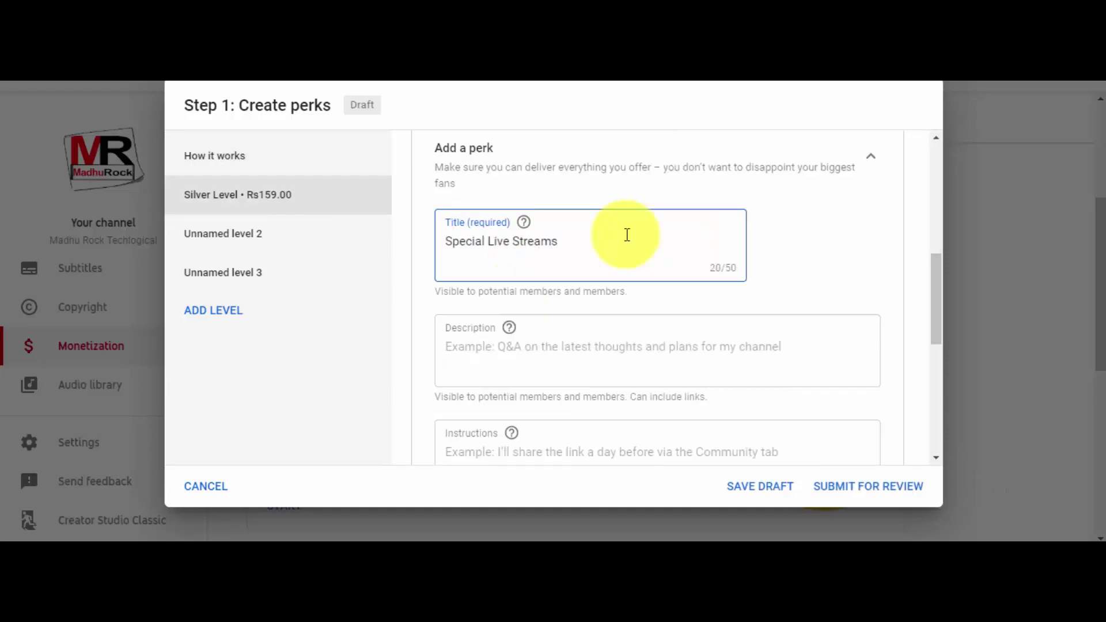
Describe the Special Live Streams perk of the Silver Level as "Live Q&A Every Month Twice"
{"action": "left_click", "coordinate": [521, 366]}
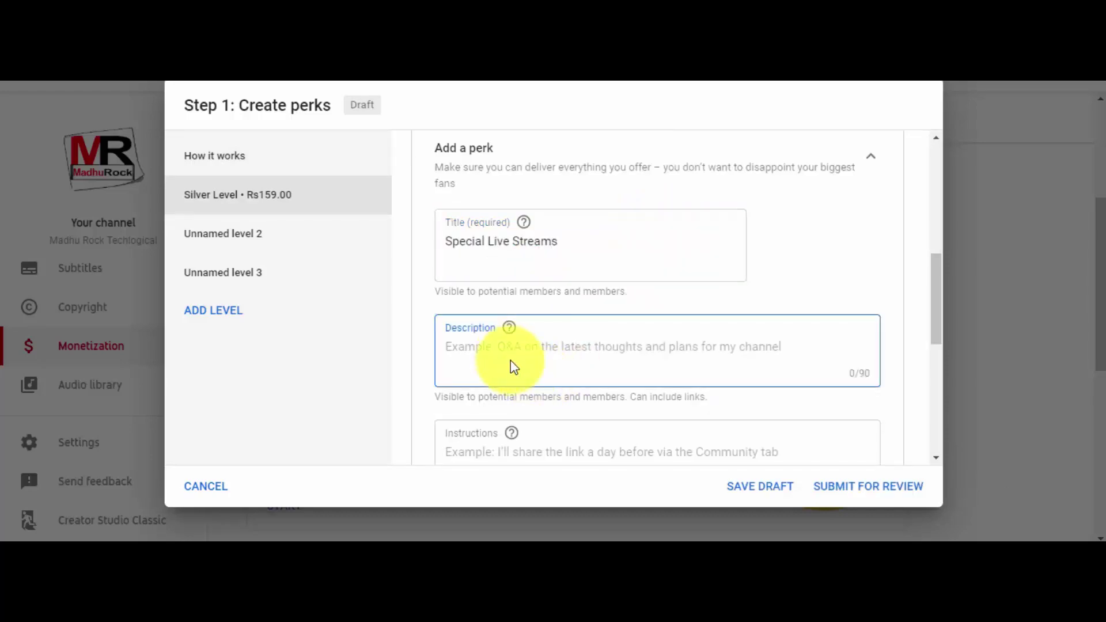
{"action": "type", "text": "Live "}
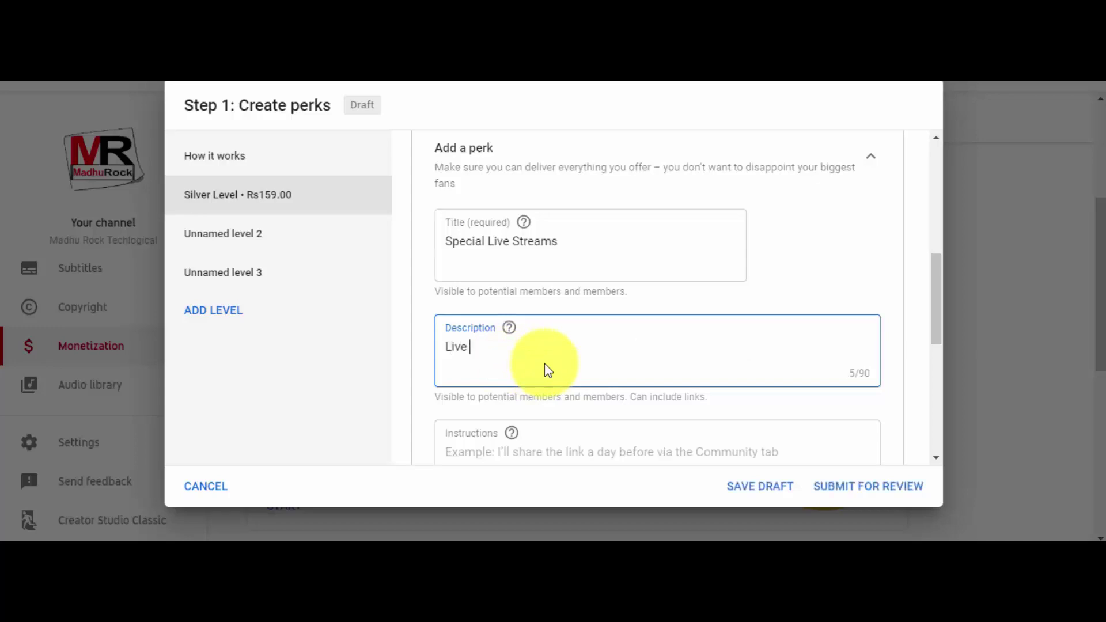
{"action": "type", "text": "Q&A"}
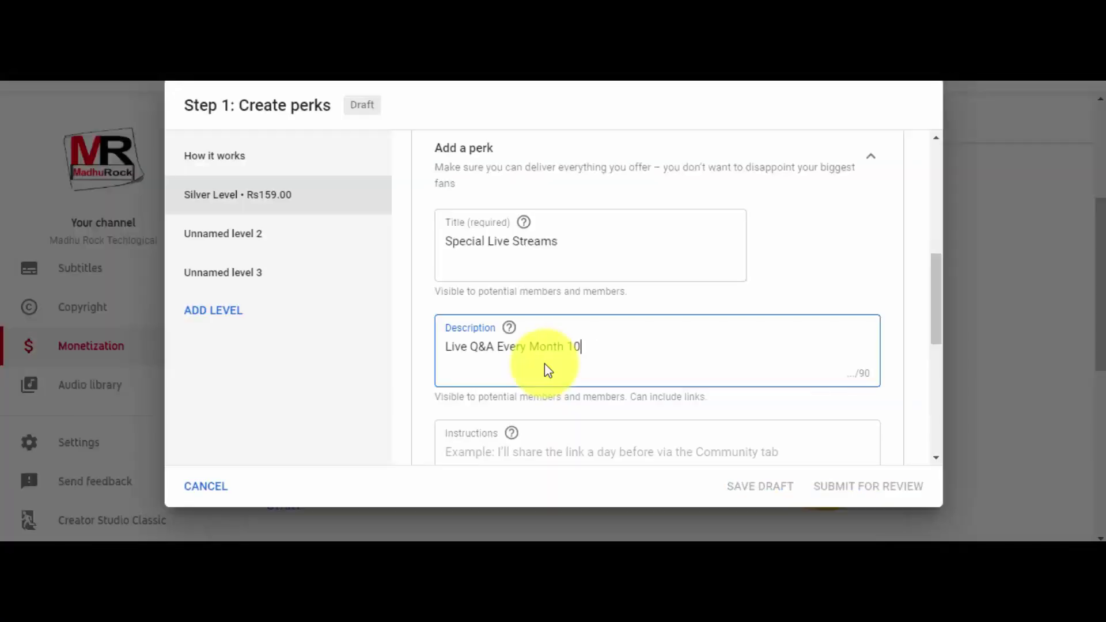
{"action": "key", "text": "BackSpace"}
{"action": "key", "text": "BackSpace"}
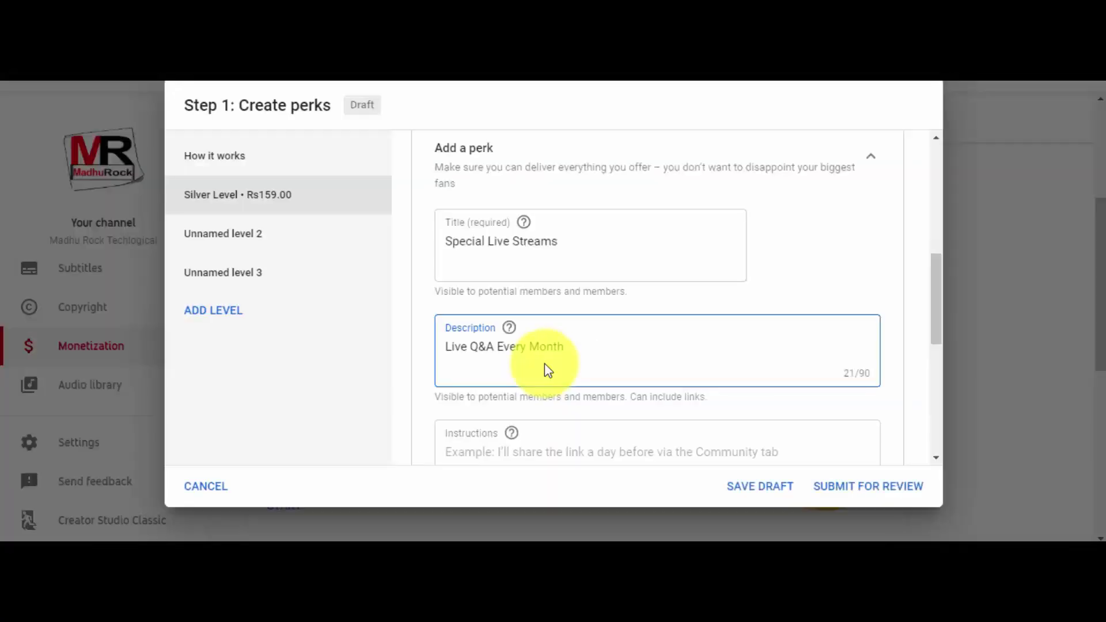
{"action": "type", "text": "Twice"}
Enter "Only For Channel members" as the instructions of the Special Live Streams perk
{"action": "key", "text": "Tab"}
{"action": "type", "text": "Only For"}
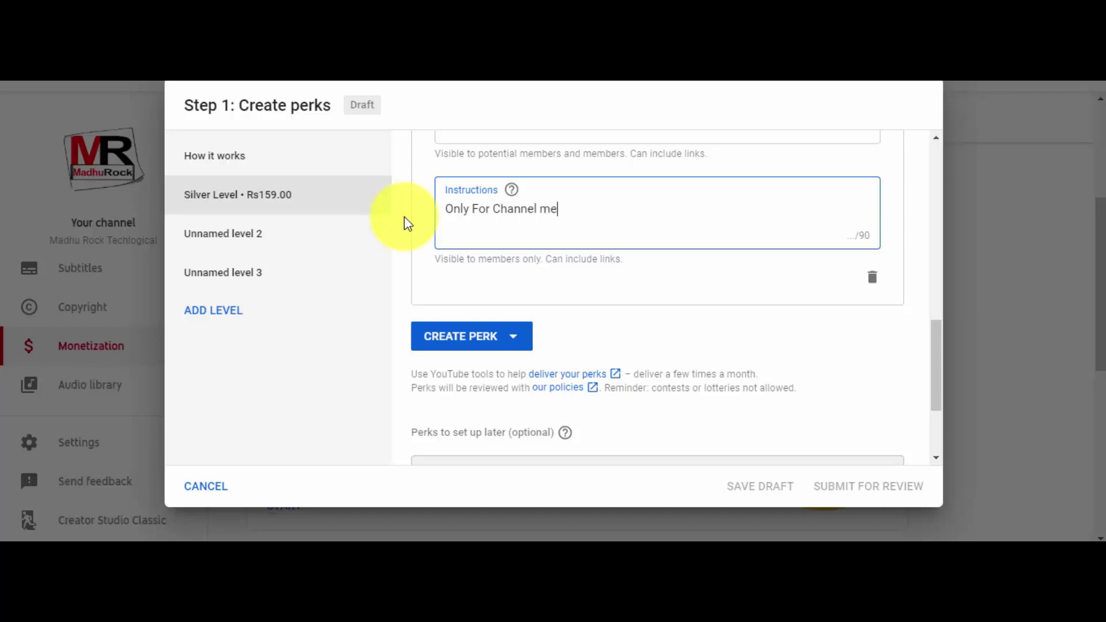
{"action": "type", "text": " Channel members"}
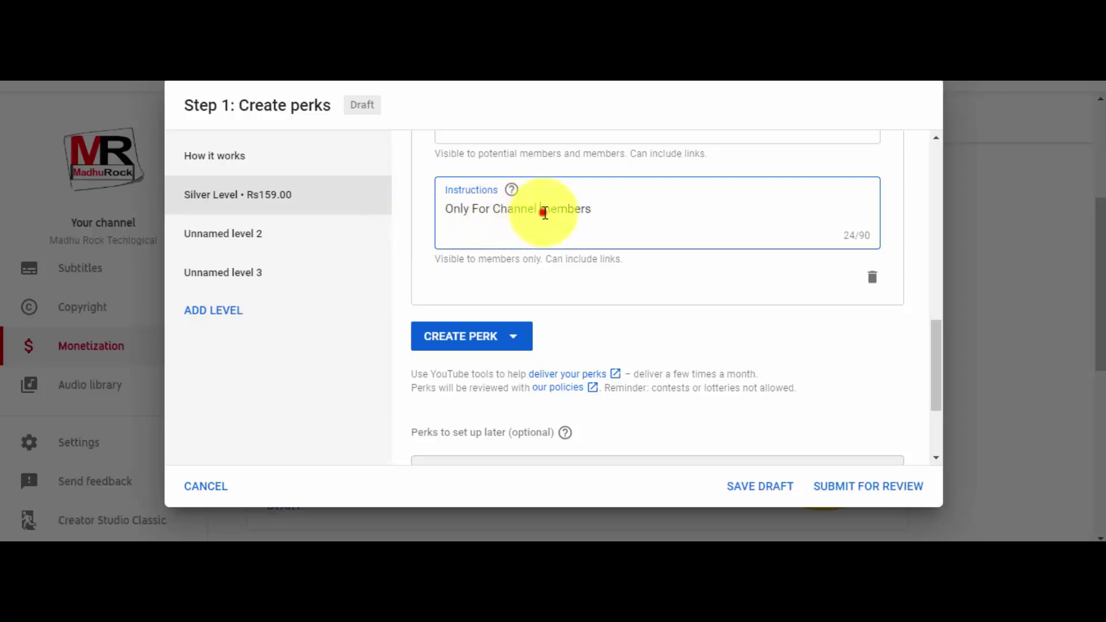
Check the optional loyalty badges and custom emoji perks and try to submit the levels for review
{"action": "scroll", "coordinate": [551, 212], "scroll_direction": "down", "scroll_amount": 3}
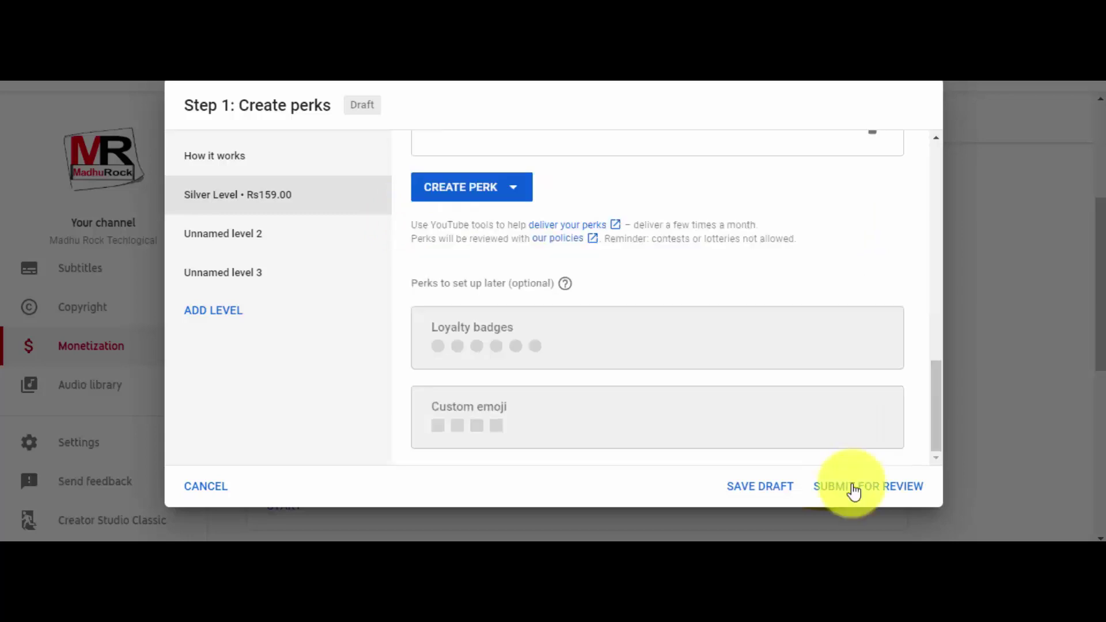
{"action": "left_click", "coordinate": [488, 346]}
{"action": "left_click", "coordinate": [533, 353]}
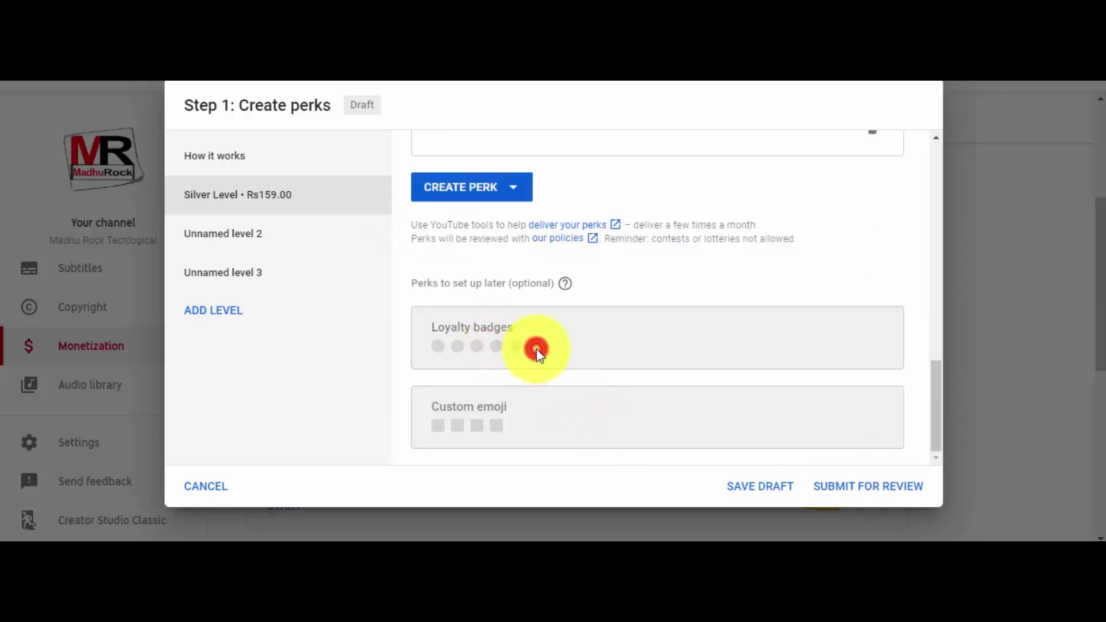
{"action": "left_click", "coordinate": [867, 486]}
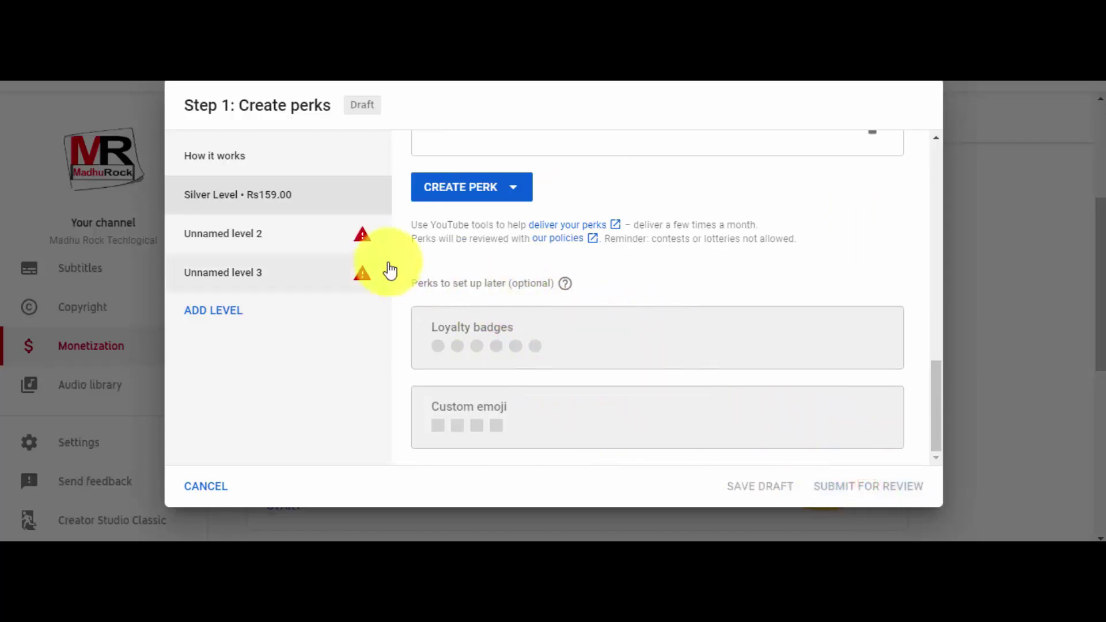
Name the second, still unnamed membership level "Gold Level"
{"action": "left_click", "coordinate": [306, 234]}
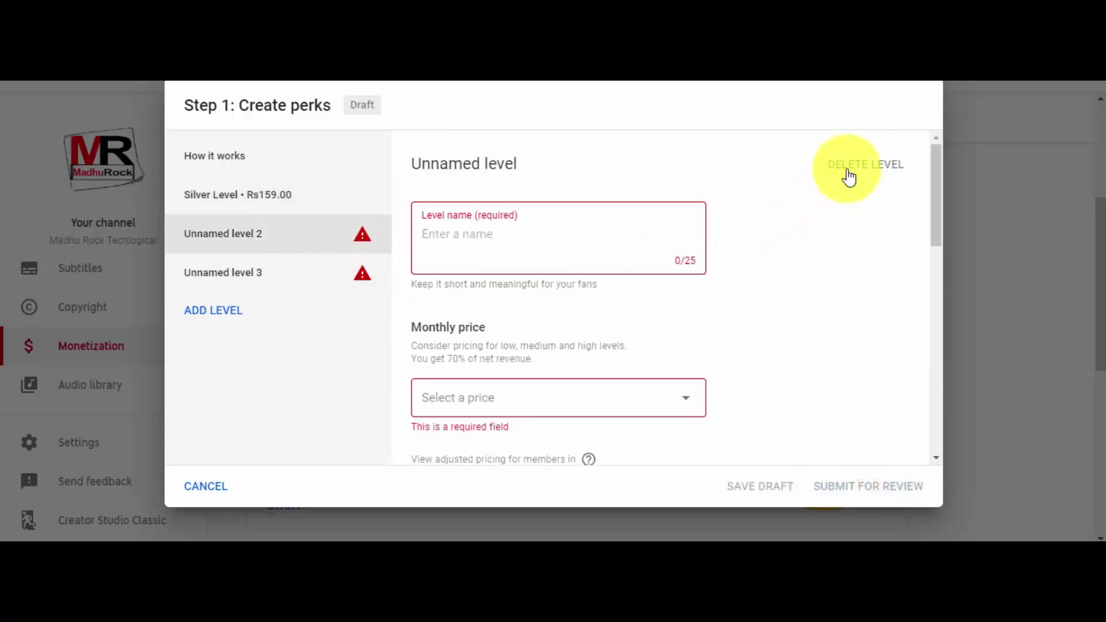
{"action": "left_click", "coordinate": [459, 240]}
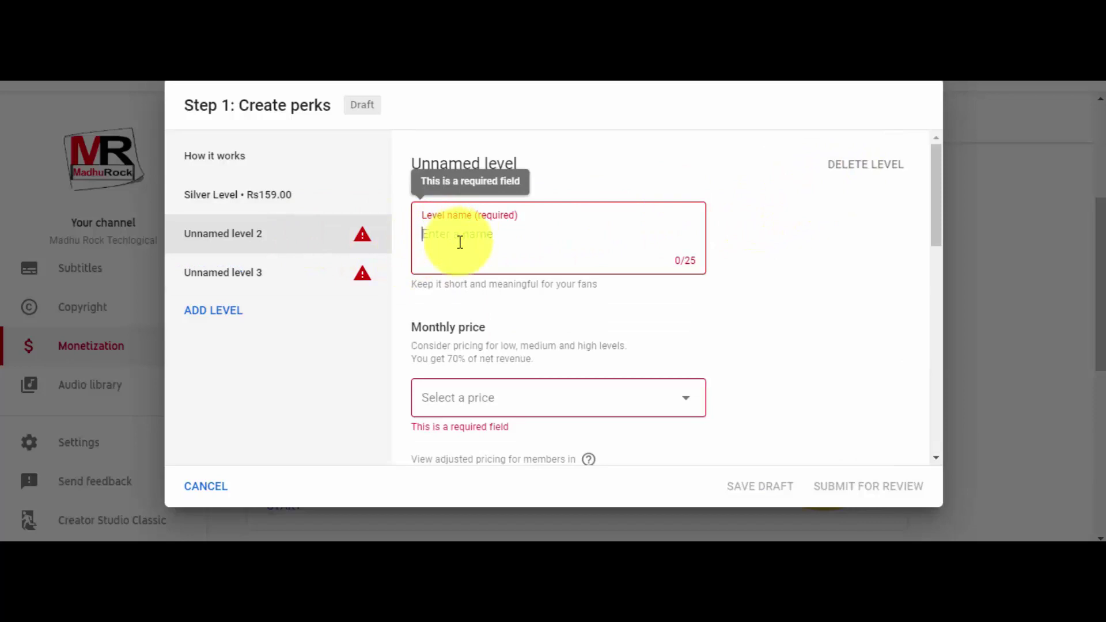
{"action": "type", "text": "Gold Lev"}
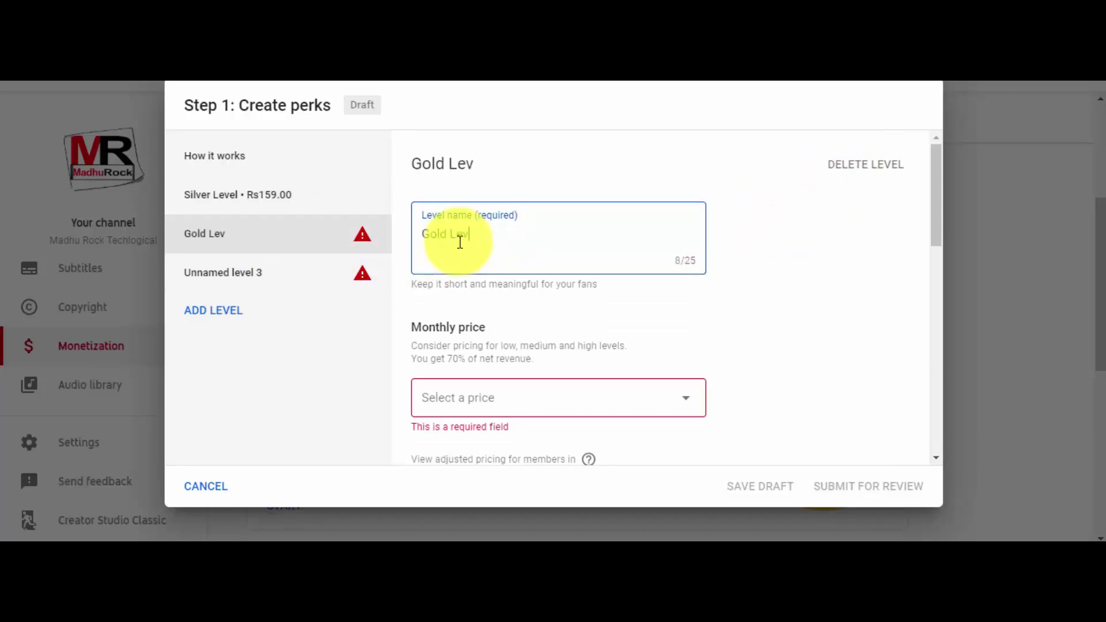
{"action": "type", "text": "el"}
Set the Gold Level's monthly price to Rs399.00 and open the title of its new perk for editing
{"action": "left_click", "coordinate": [498, 401]}
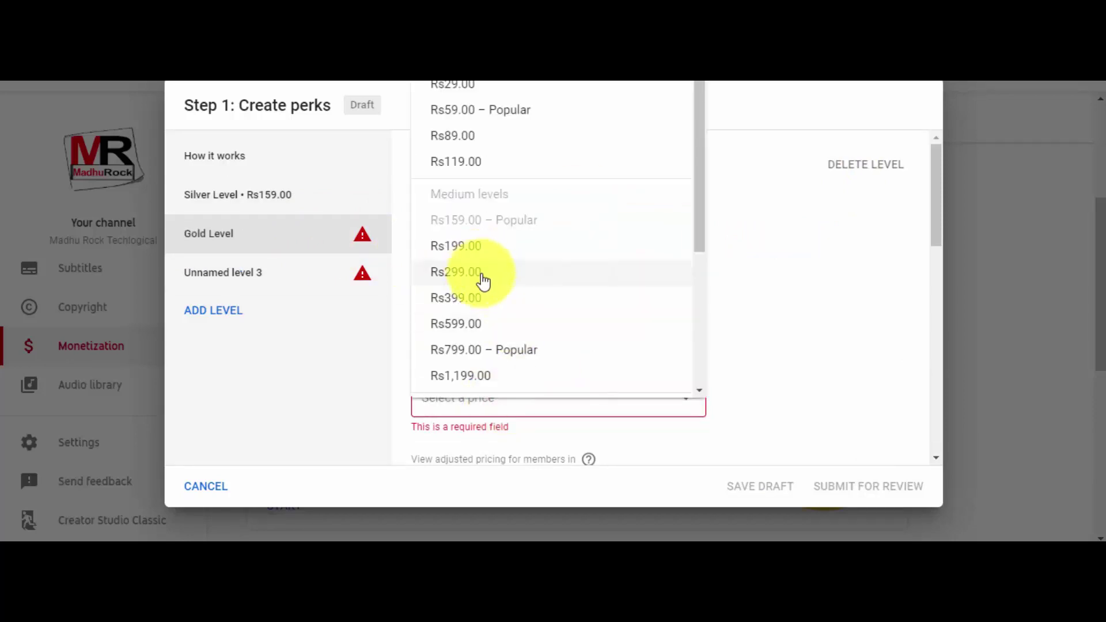
{"action": "left_click", "coordinate": [483, 276]}
{"action": "left_click", "coordinate": [464, 317]}
{"action": "left_click", "coordinate": [470, 369]}
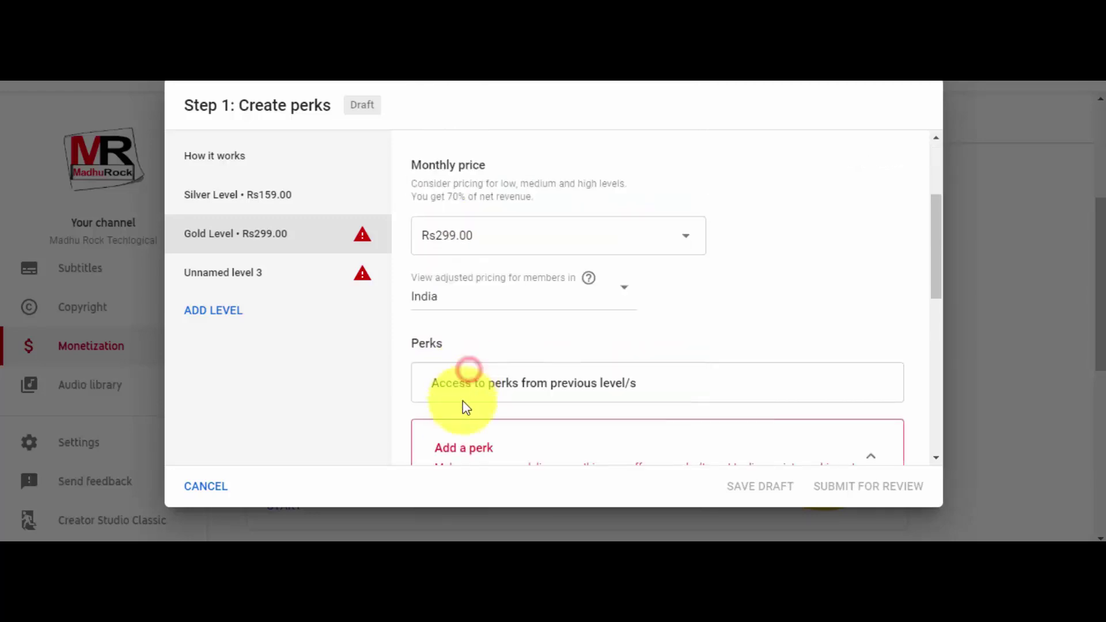
{"action": "left_click", "coordinate": [469, 475]}
{"action": "scroll", "coordinate": [494, 301], "scroll_direction": "down", "scroll_amount": 4}
{"action": "left_click", "coordinate": [490, 306]}
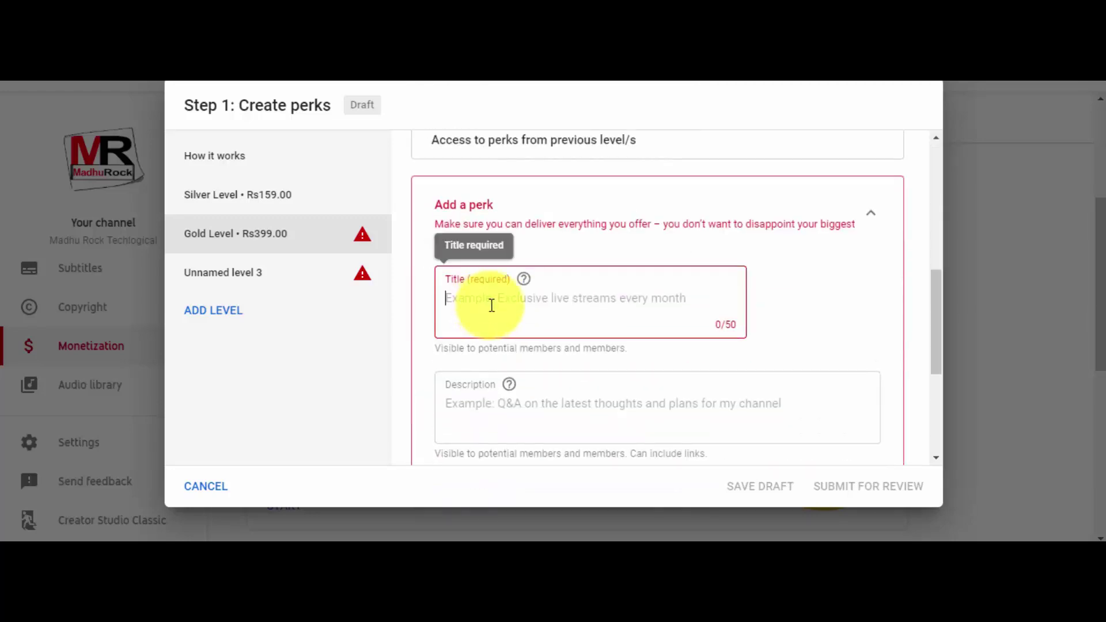
{"action": "type", "text": "Speali"}
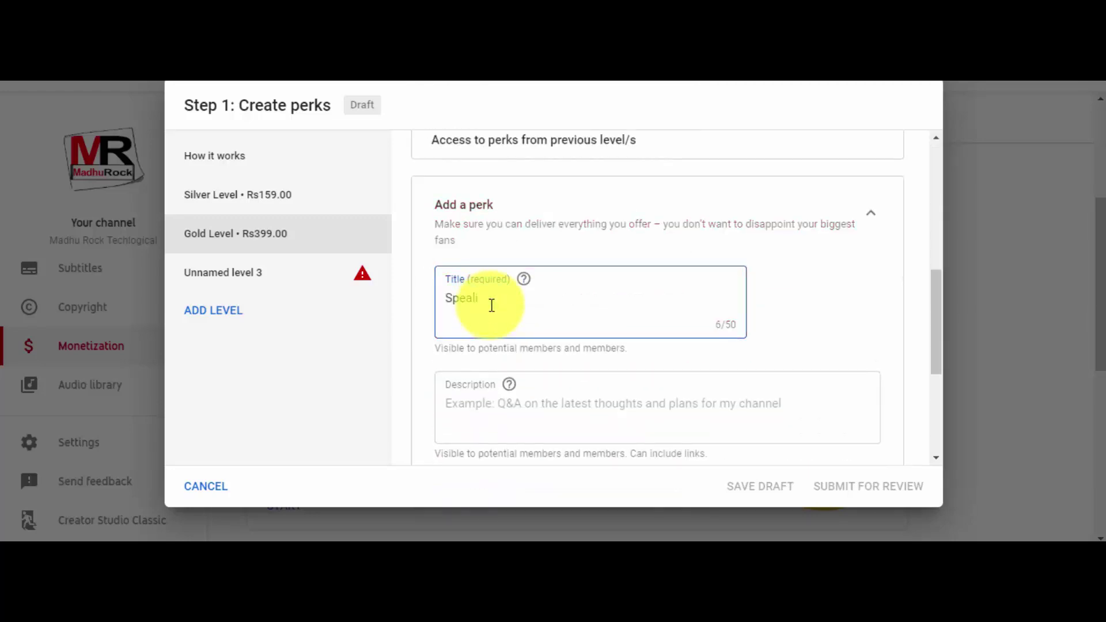
{"action": "key", "text": "BackSpace"}
{"action": "key", "text": "BackSpace"}
{"action": "key", "text": "BackSpace"}
{"action": "key", "text": "BackSpace"}
{"action": "key", "text": "BackSpace"}
{"action": "key", "text": "BackSpace"}
{"action": "type", "text": "Special Care"}
{"action": "key", "text": "BackSpace"}
{"action": "key", "text": "BackSpace"}
{"action": "key", "text": "BackSpace"}
{"action": "key", "text": "BackSpace"}
{"action": "key", "text": "BackSpace"}
{"action": "key", "text": "BackSpace"}
{"action": "key", "text": "BackSpace"}
{"action": "key", "text": "BackSpace"}
{"action": "key", "text": "BackSpace"}
{"action": "key", "text": "BackSpace"}
{"action": "key", "text": "BackSpace"}
{"action": "key", "text": "BackSpace"}
{"action": "type", "text": "Shao"}
{"action": "key", "text": "BackSpace"}
{"action": "key", "text": "BackSpace"}
{"action": "key", "text": "BackSpace"}
{"action": "key", "text": "BackSpace"}
{"action": "key", "text": "BackSpace"}
{"action": "key", "text": "BackSpace"}
{"action": "key", "text": "BackSpace"}
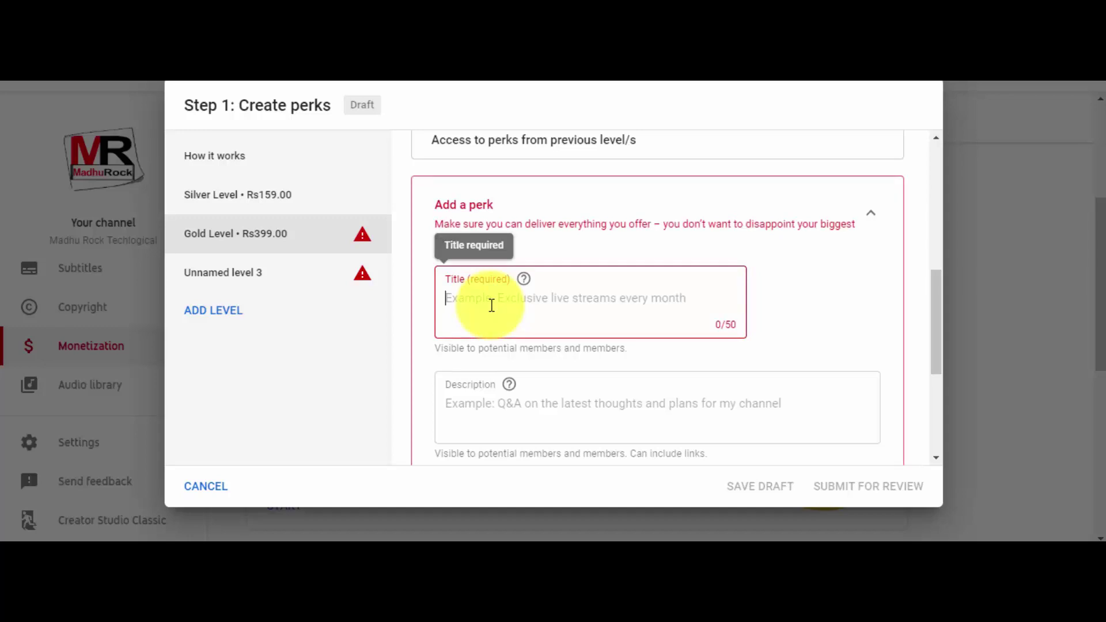
Title the Gold Level perk "I'll Share My Mobile Number" and describe it as "We Will Discuses About Your Channel"
{"action": "type", "text": "I'll Share My Moble Number"}
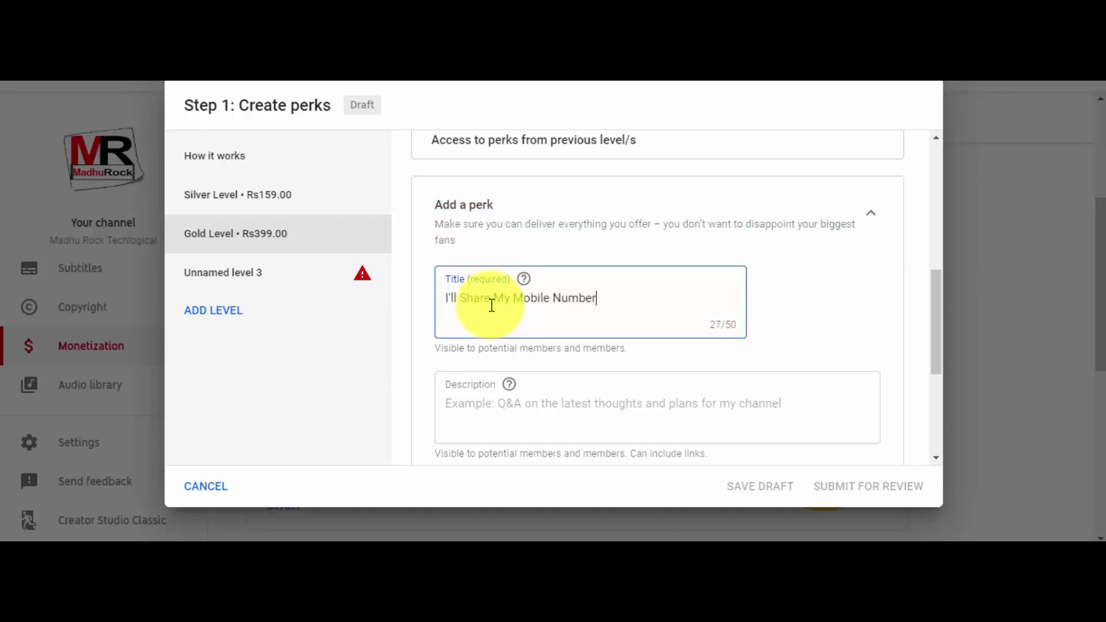
{"action": "left_click", "coordinate": [555, 410]}
{"action": "type", "text": "We"}
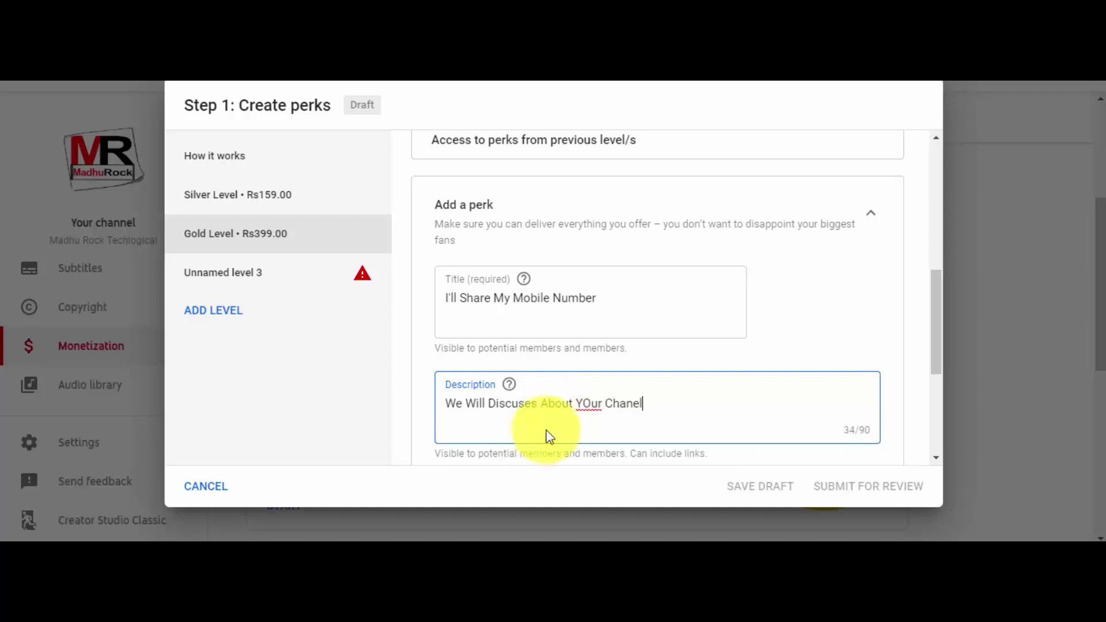
{"action": "left_click", "coordinate": [591, 403]}
{"action": "key", "text": "BackSpace"}
{"action": "type", "text": "o"}
{"action": "left_click", "coordinate": [623, 403]}
{"action": "type", "text": "n"}
Enter "Channel Members Only" as the instructions of the Gold Level perk
{"action": "scroll", "coordinate": [640, 446], "scroll_direction": "down", "scroll_amount": 1}
{"action": "scroll", "coordinate": [638, 440], "scroll_direction": "down", "scroll_amount": 2}
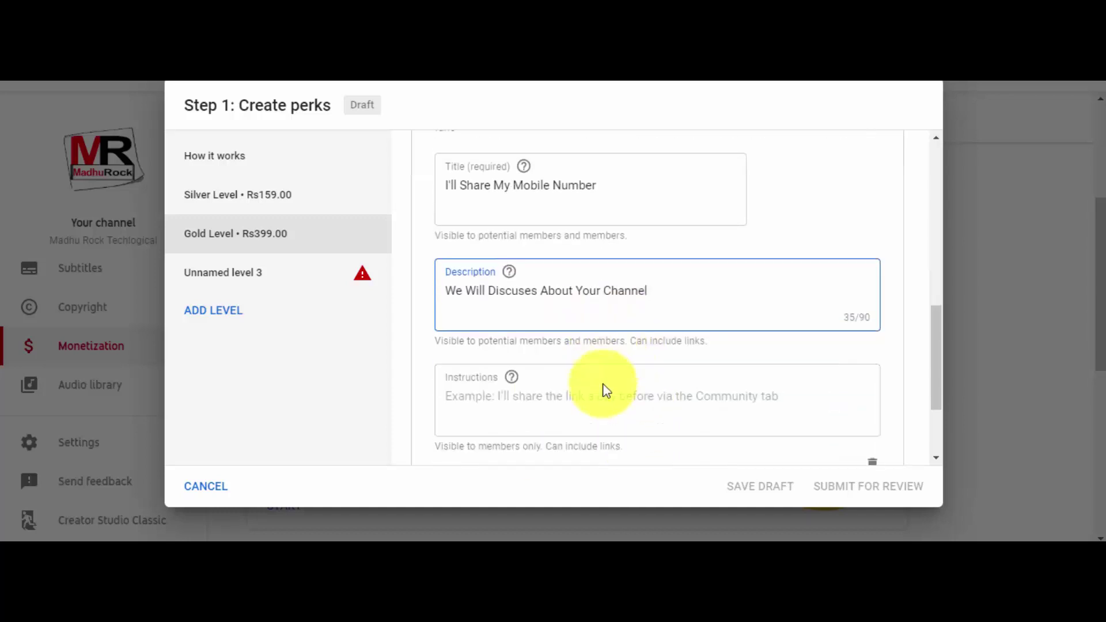
{"action": "left_click", "coordinate": [525, 353]}
{"action": "type", "text": "Chan"}
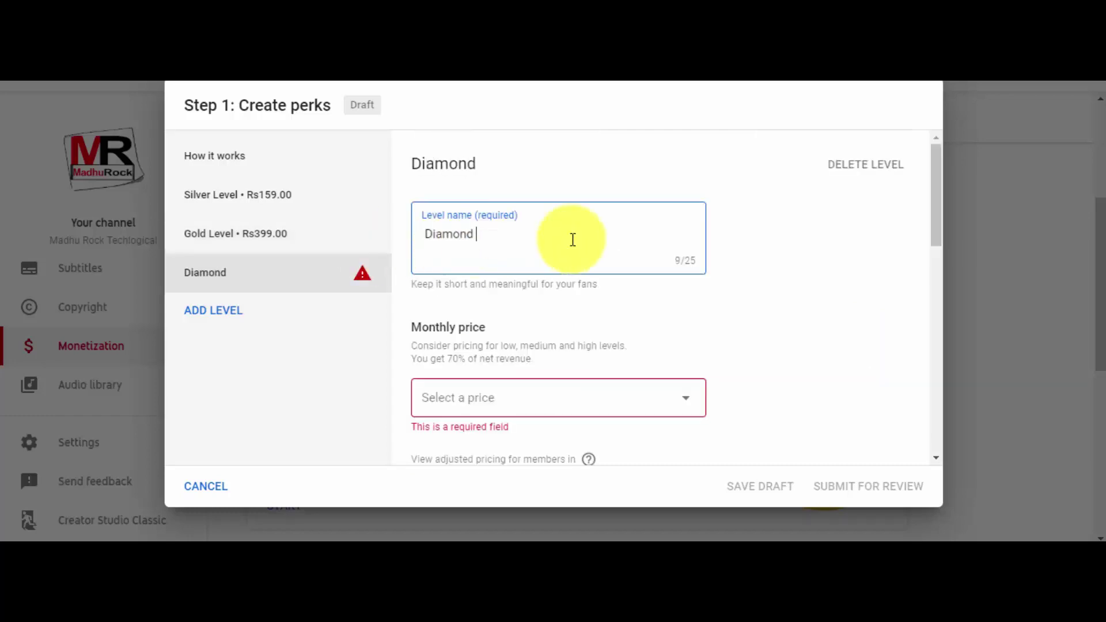
Set the Diamond Level's monthly price to Rs599.00 and title its perk "Channel Shout Out"
{"action": "left_click", "coordinate": [518, 397]}
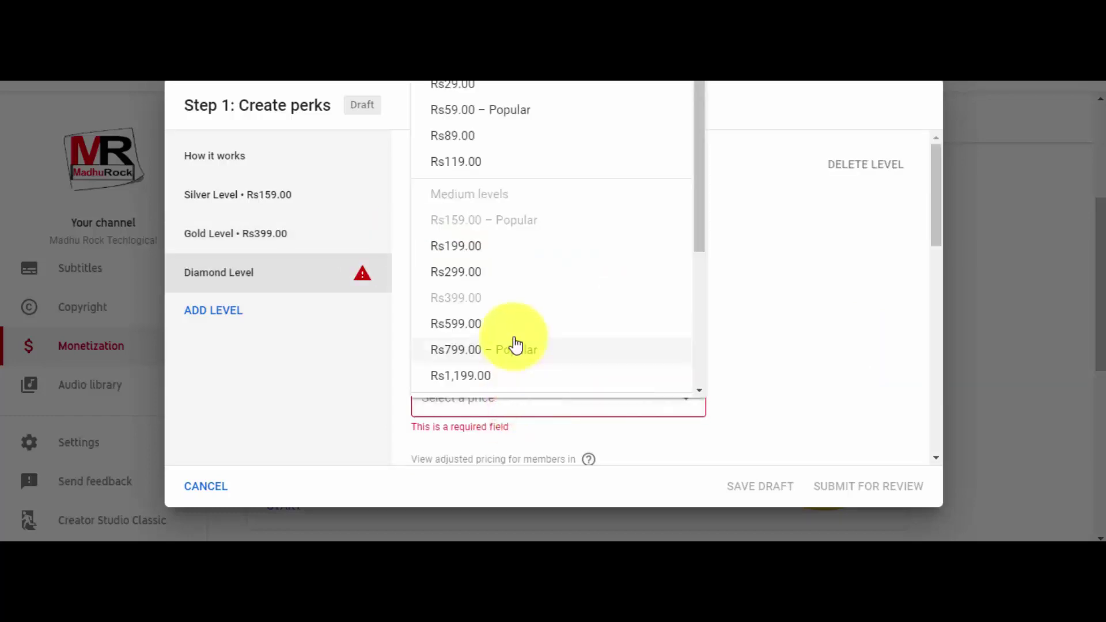
{"action": "left_click", "coordinate": [493, 326]}
{"action": "scroll", "coordinate": [477, 388], "scroll_direction": "down", "scroll_amount": 2}
{"action": "scroll", "coordinate": [477, 389], "scroll_direction": "down", "scroll_amount": 2}
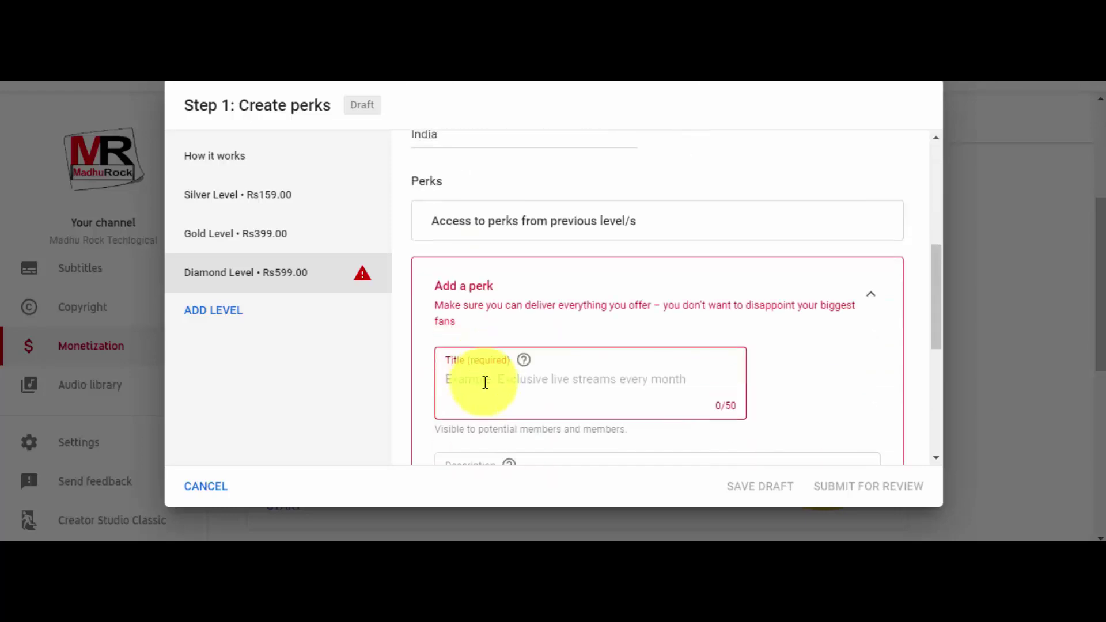
{"action": "left_click", "coordinate": [487, 382]}
{"action": "type", "text": "Cha"}
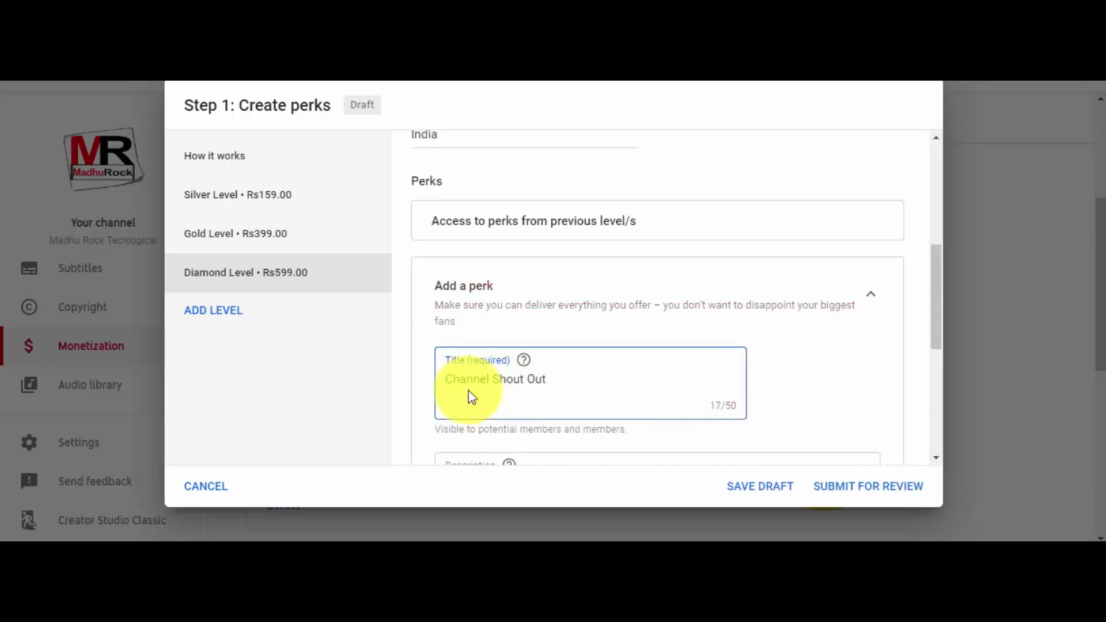
{"action": "type", "text": "nnel Shout Out"}
Reword the title of the Diamond Level perk to "Channel shoutout"
{"action": "triple_click", "coordinate": [469, 396]}
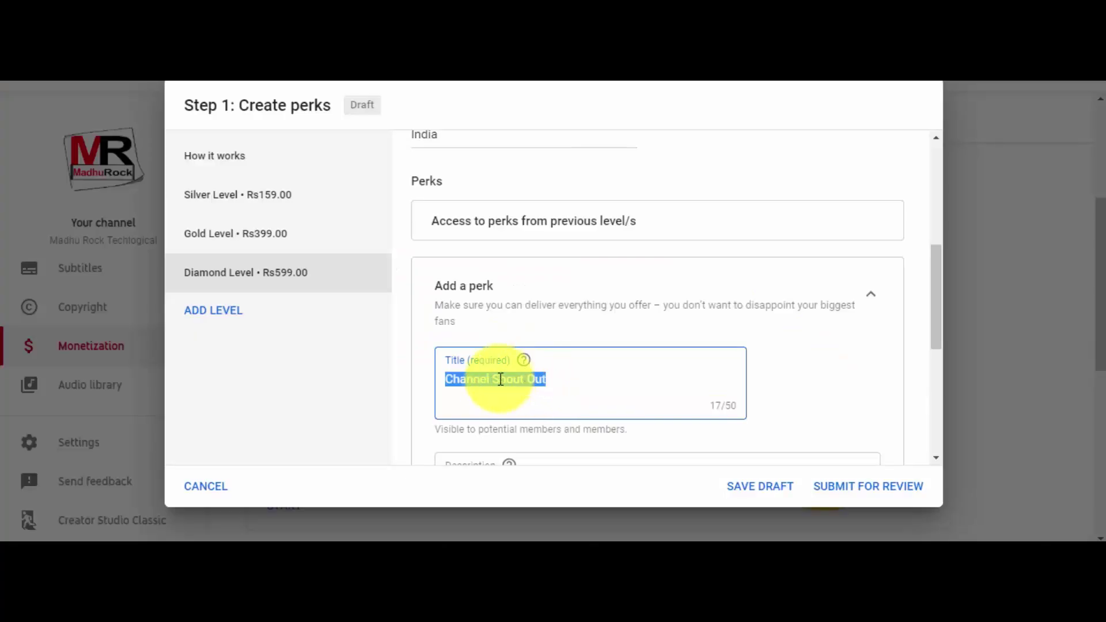
{"action": "left_click_drag", "start_coordinate": [494, 379], "coordinate": [563, 374]}
{"action": "type", "text": "shoutout"}
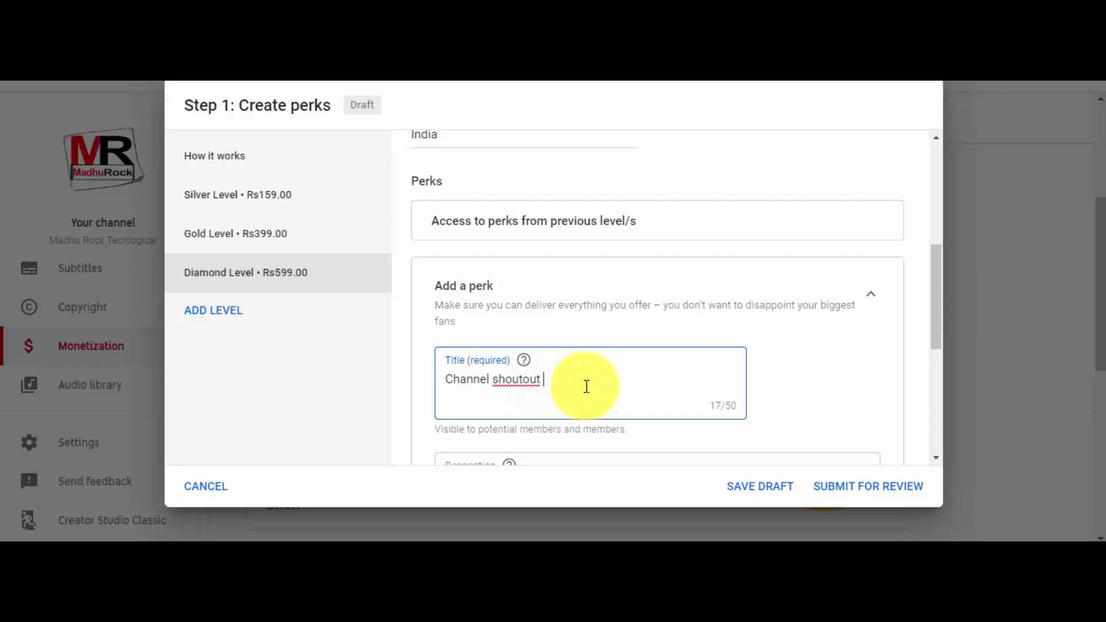
Describe the Channel shoutout perk of the Diamond Level as "I'll Promote Your Channel in Live Streams"
{"action": "scroll", "coordinate": [582, 380], "scroll_direction": "down", "scroll_amount": 4}
{"action": "left_click", "coordinate": [545, 256]}
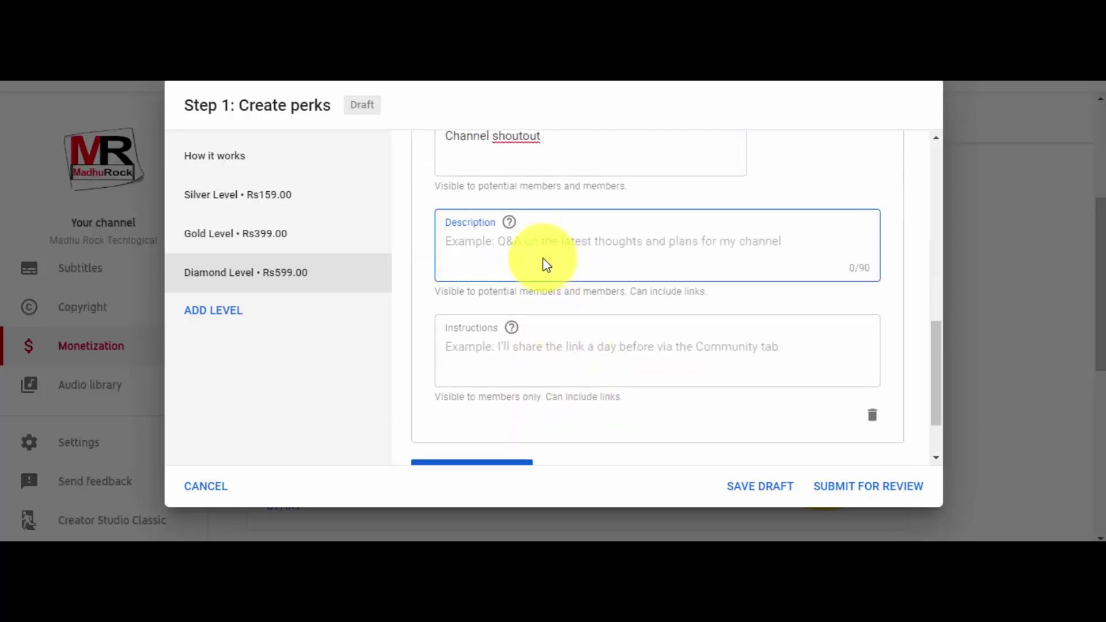
{"action": "type", "text": "I"}
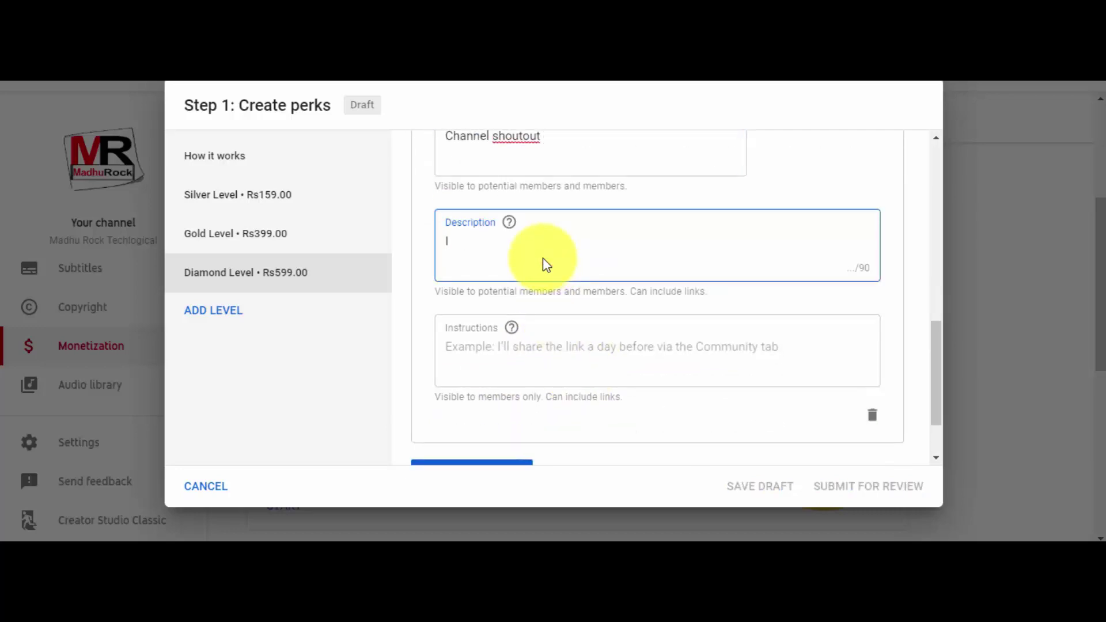
{"action": "type", "text": "'ll "}
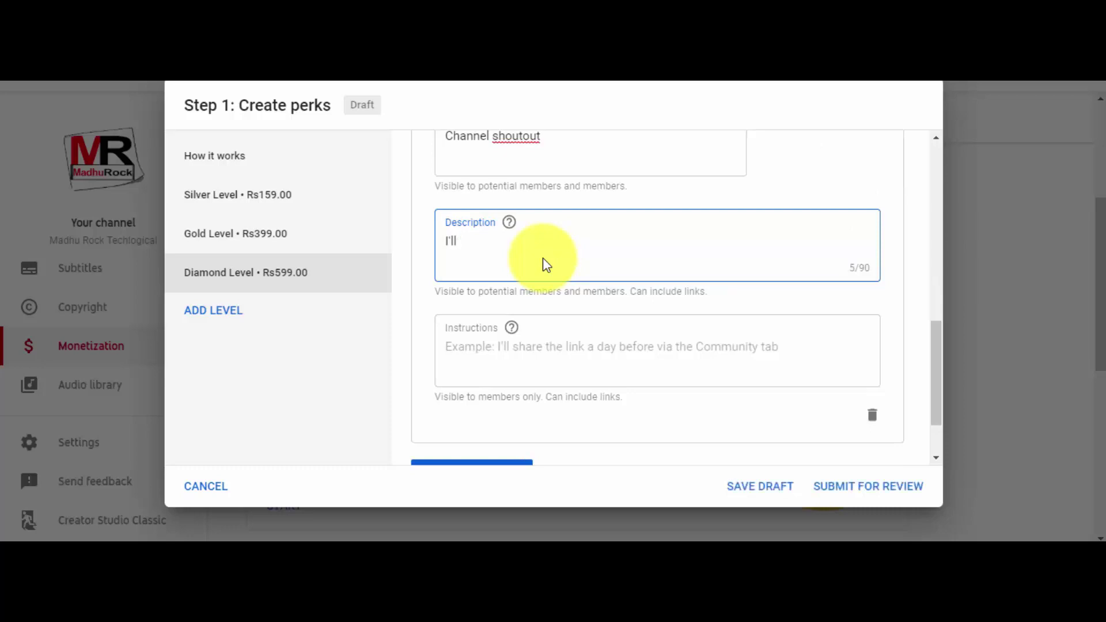
{"action": "type", "text": "Promot"}
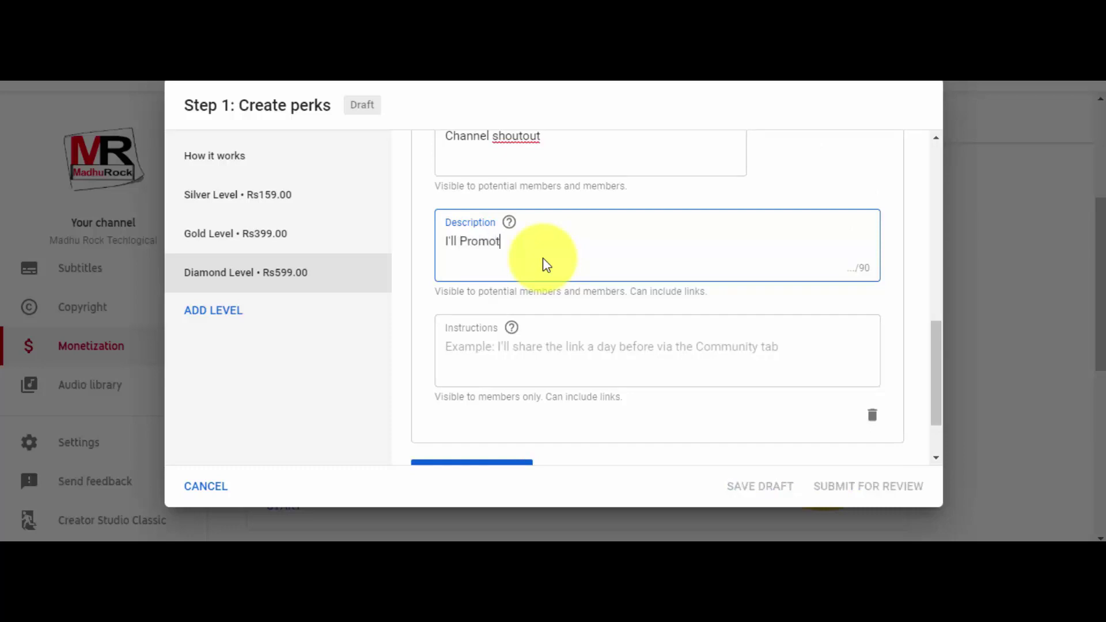
{"action": "type", "text": "e YOu"}
{"action": "key", "text": "BackSpace"}
{"action": "key", "text": "BackSpace"}
{"action": "type", "text": "our Channel"}
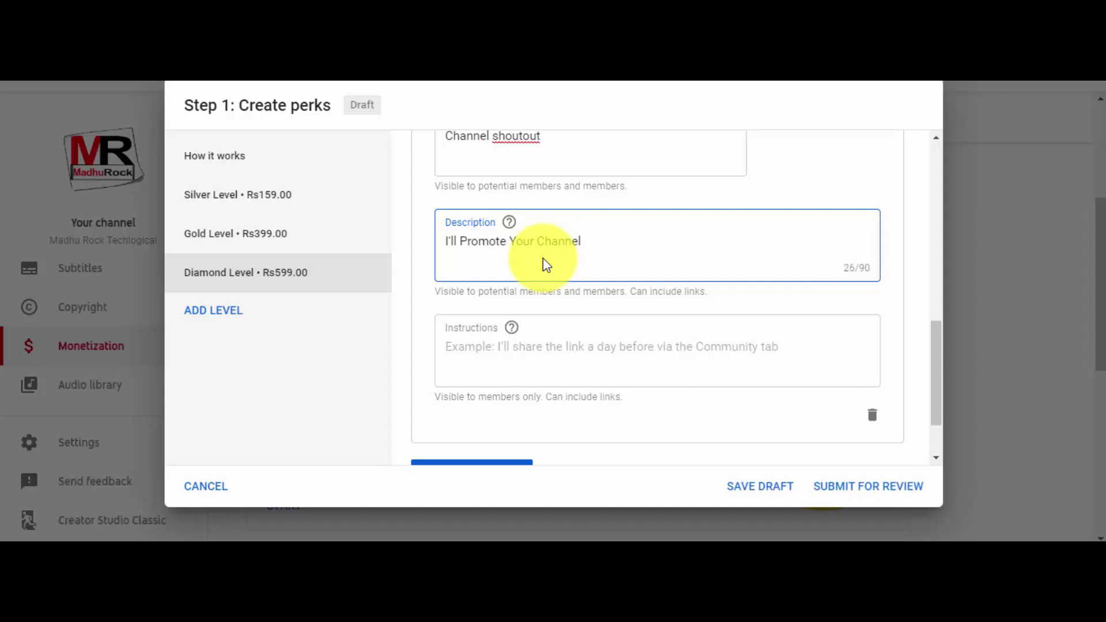
{"action": "type", "text": " in "}
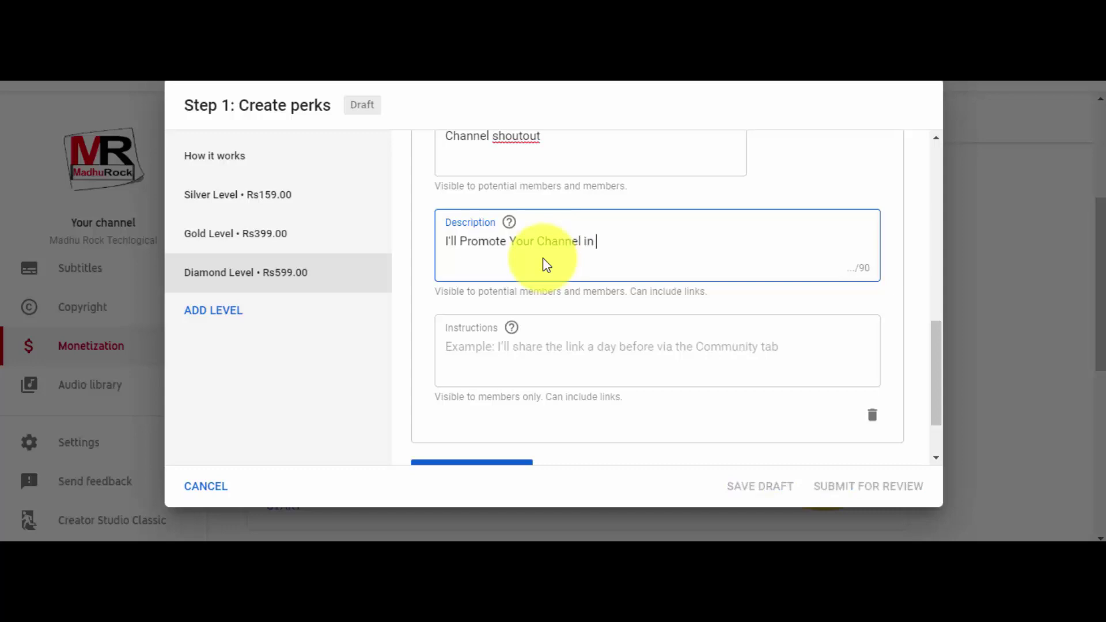
{"action": "type", "text": "Li"}
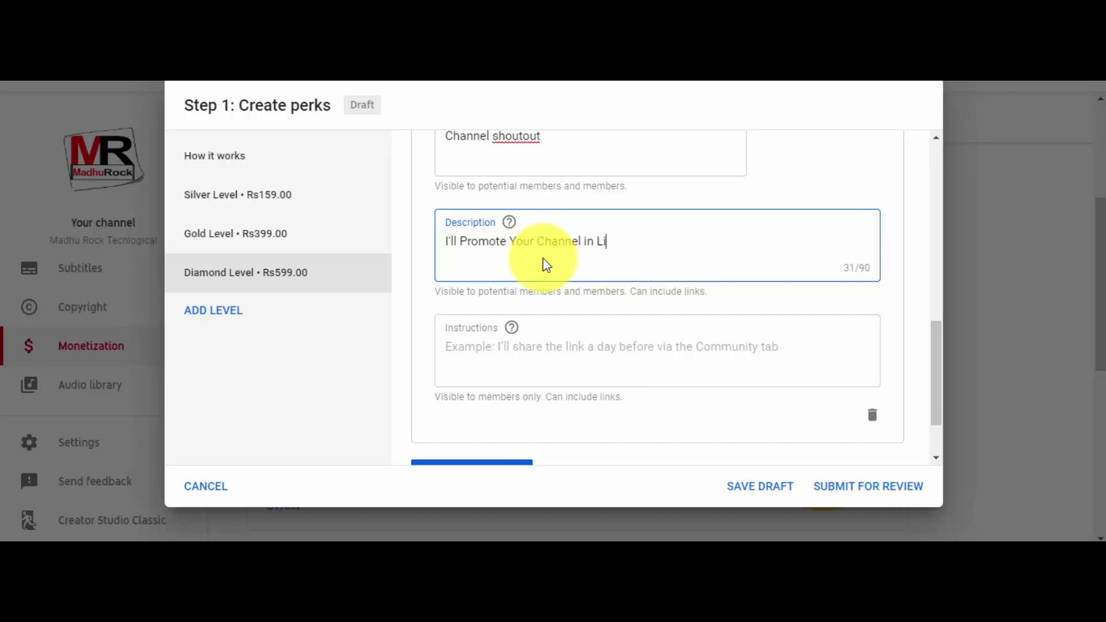
{"action": "type", "text": "ve Streams"}
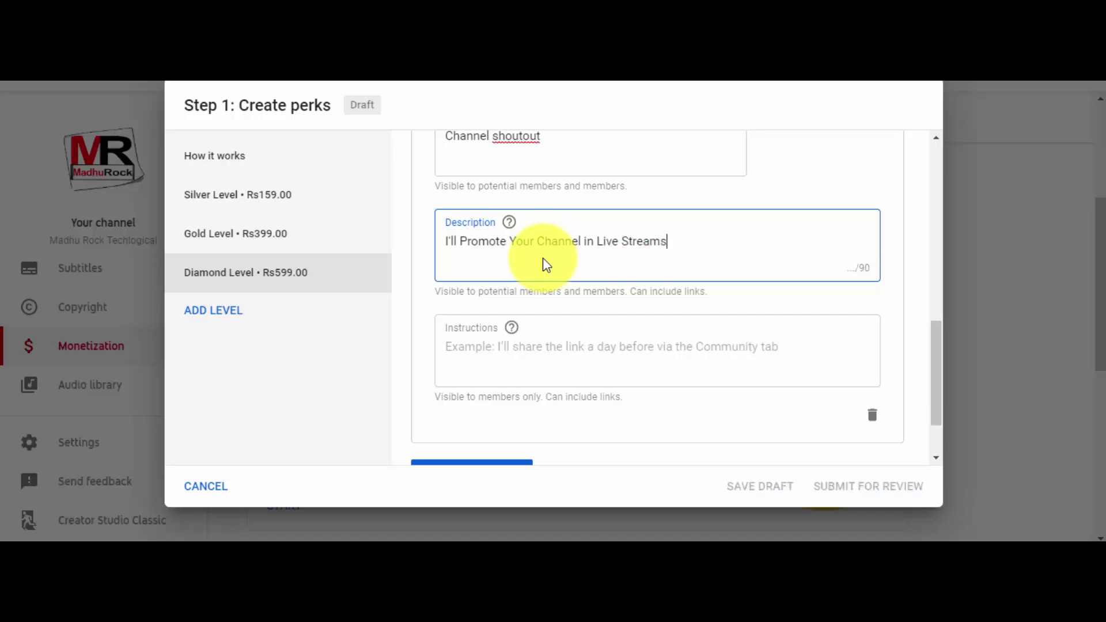
Enter "Channel Members Only" as the instructions of the Channel shoutout perk
{"action": "left_click", "coordinate": [532, 350]}
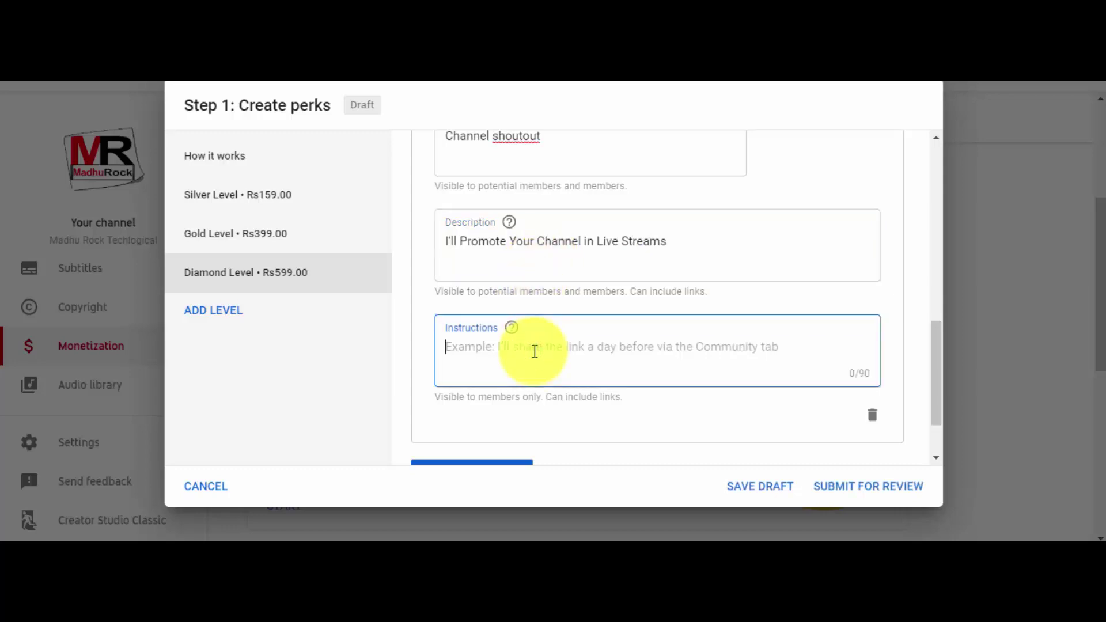
{"action": "type", "text": "Cha"}
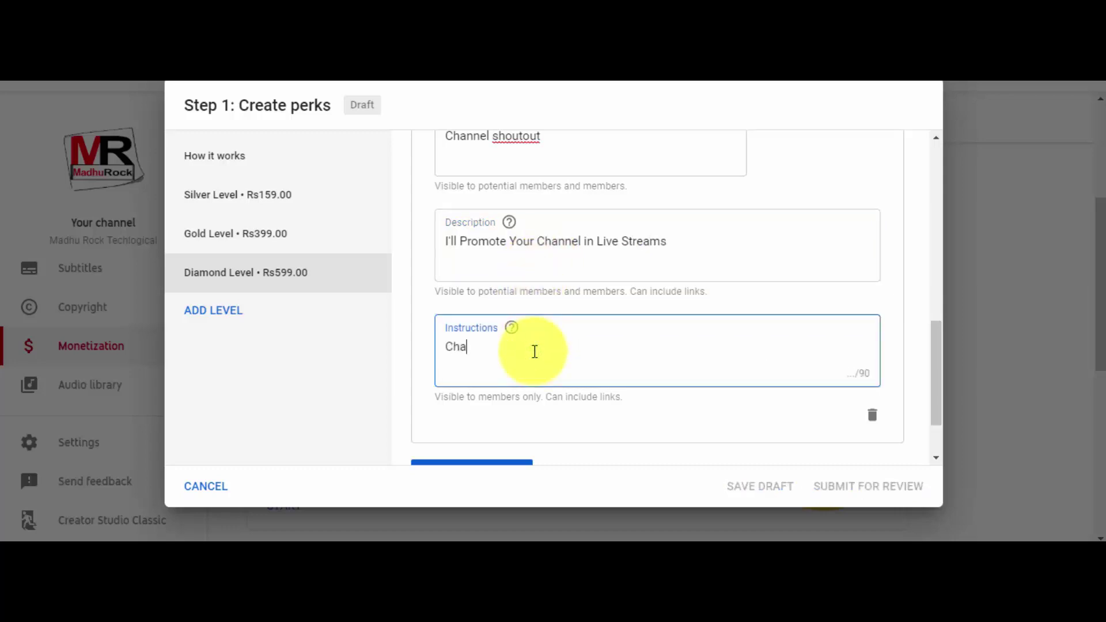
{"action": "type", "text": "nnel Members Only"}
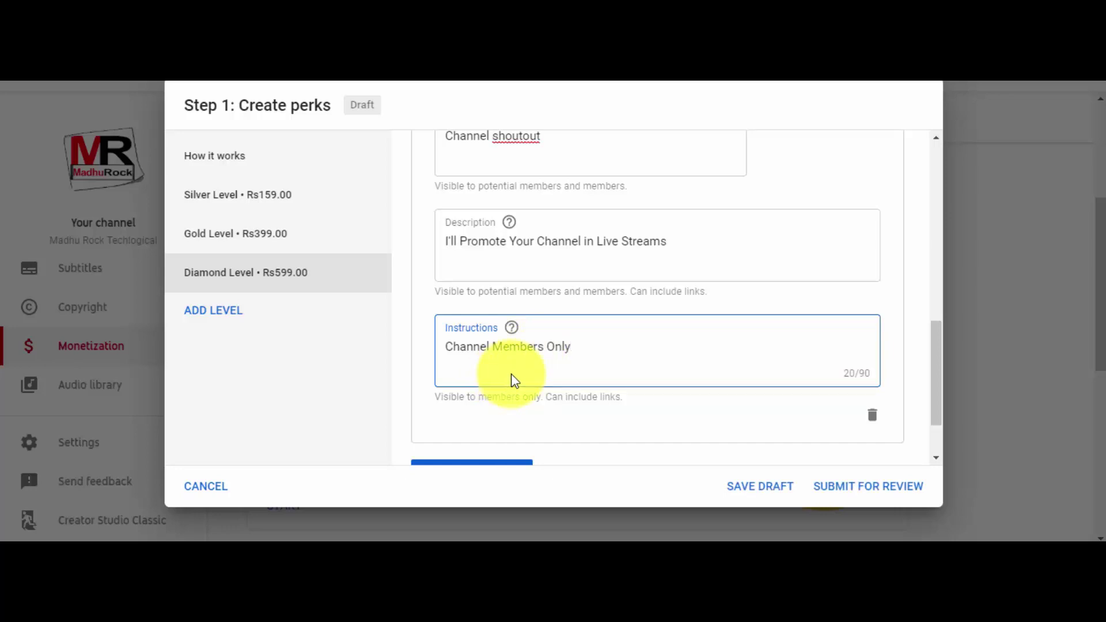
{"action": "scroll", "coordinate": [558, 388], "scroll_direction": "down", "scroll_amount": 2}
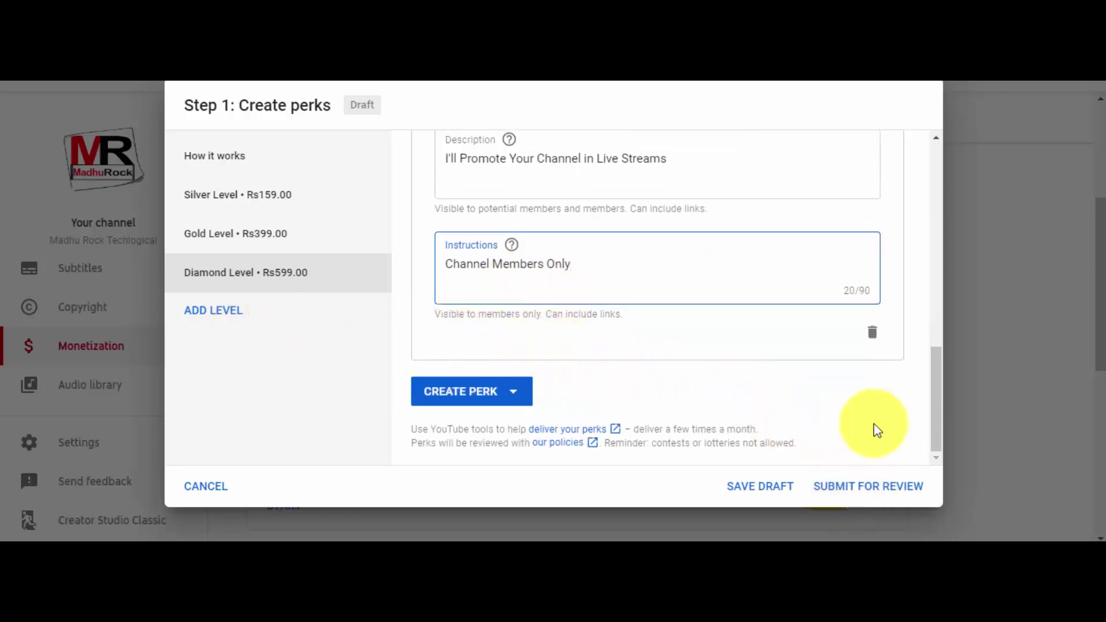
{"action": "left_click", "coordinate": [874, 488]}
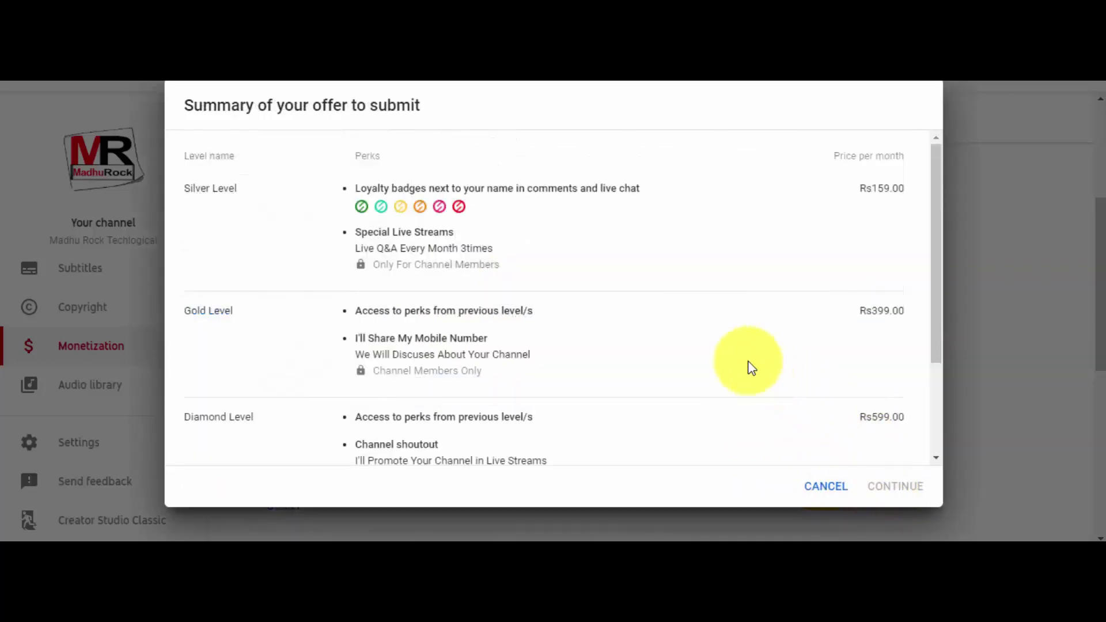
{"action": "key", "text": "Escape"}
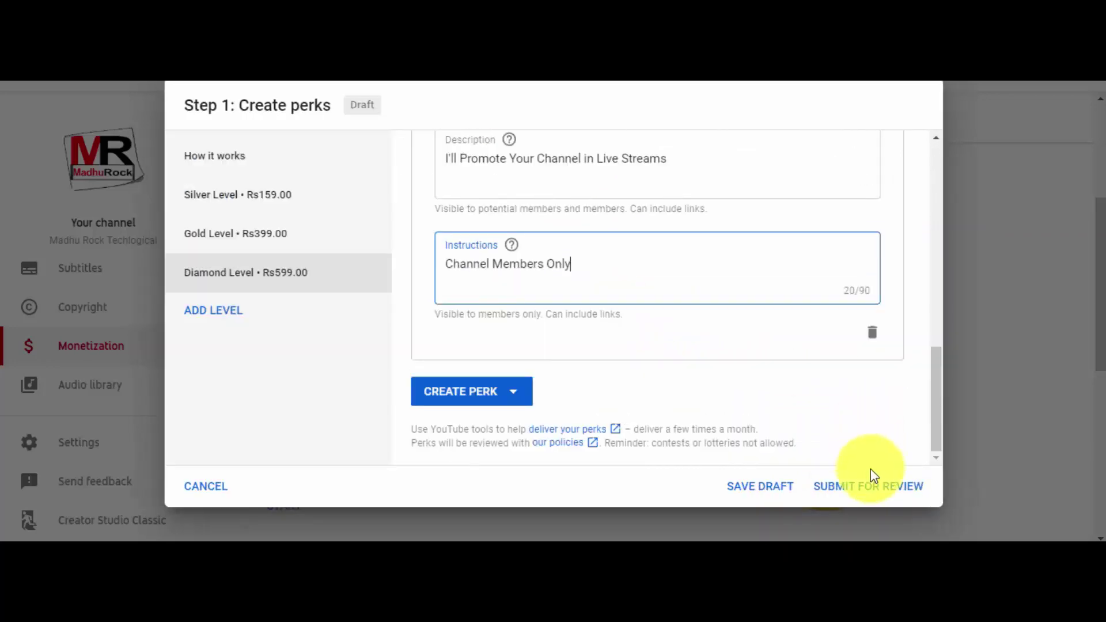
Bring up the offer summary for review submission and accept the acknowledgement that prices cannot be changed once approved
{"action": "left_click", "coordinate": [878, 487]}
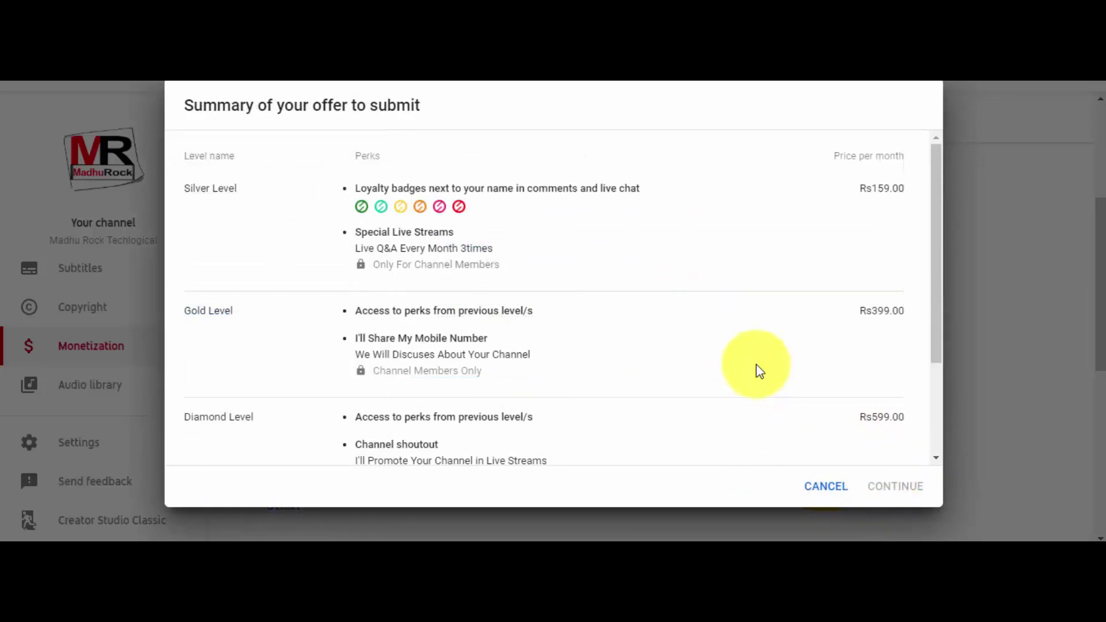
{"action": "scroll", "coordinate": [625, 321], "scroll_direction": "down", "scroll_amount": 3}
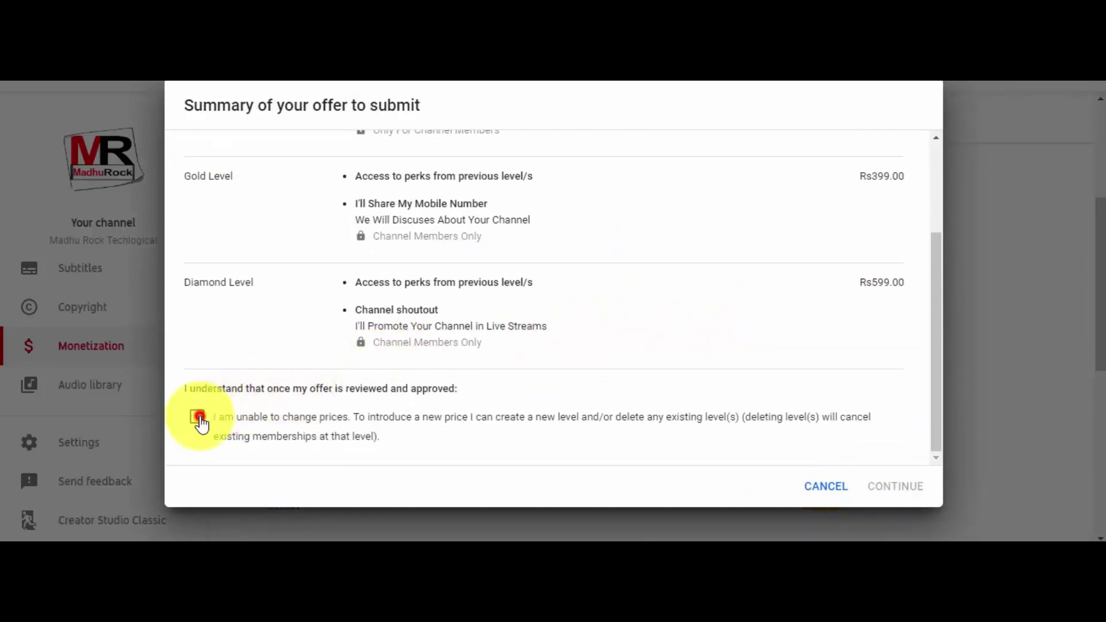
{"action": "left_click", "coordinate": [197, 417]}
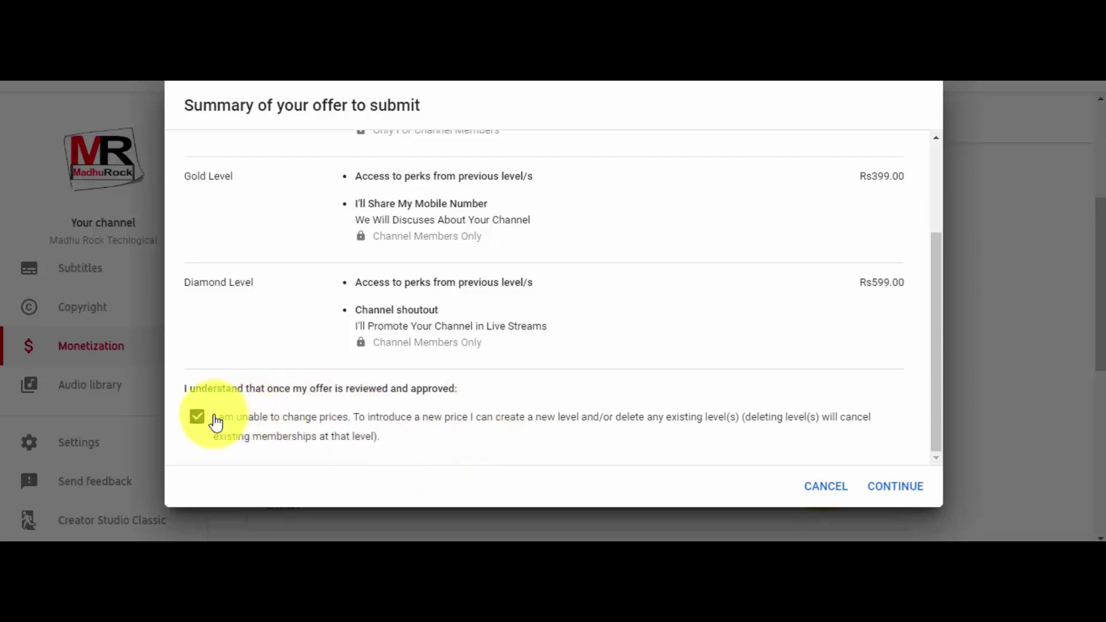
{"action": "left_click_drag", "start_coordinate": [214, 425], "coordinate": [327, 436]}
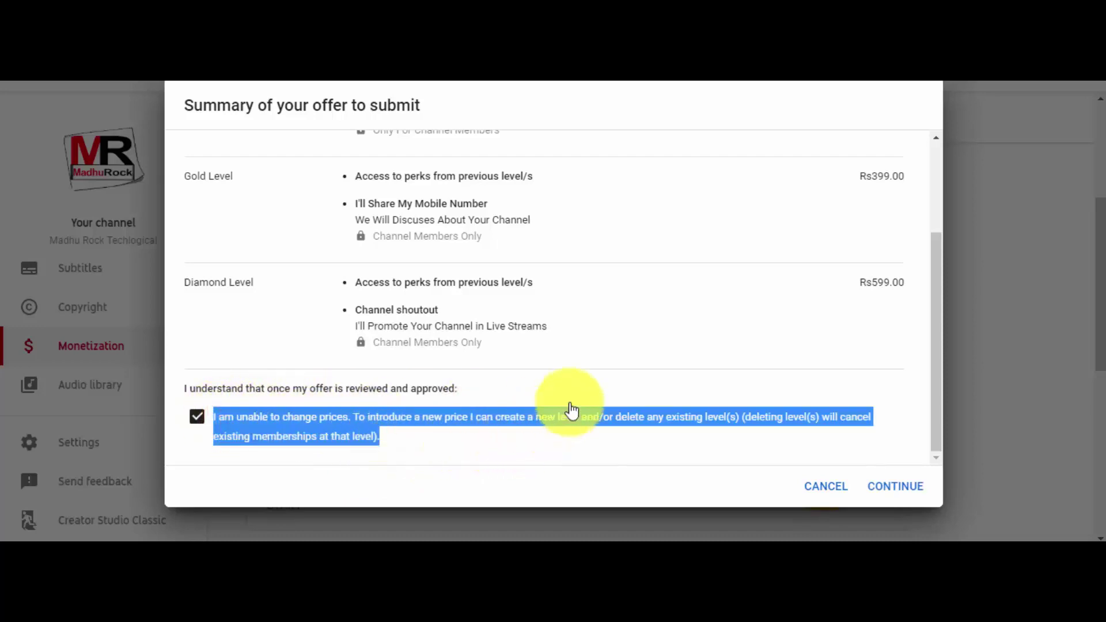
Reconfirm the price-change acknowledgement, accept the policy compliance statement and submit the membership offer for review
{"action": "left_click", "coordinate": [511, 441]}
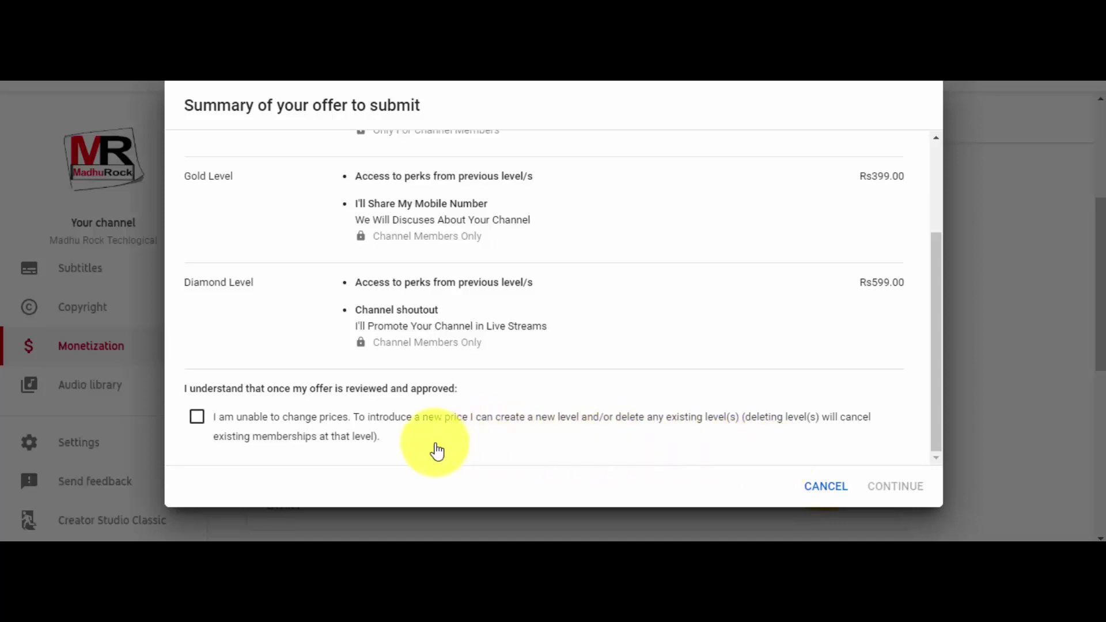
{"action": "left_click", "coordinate": [197, 418]}
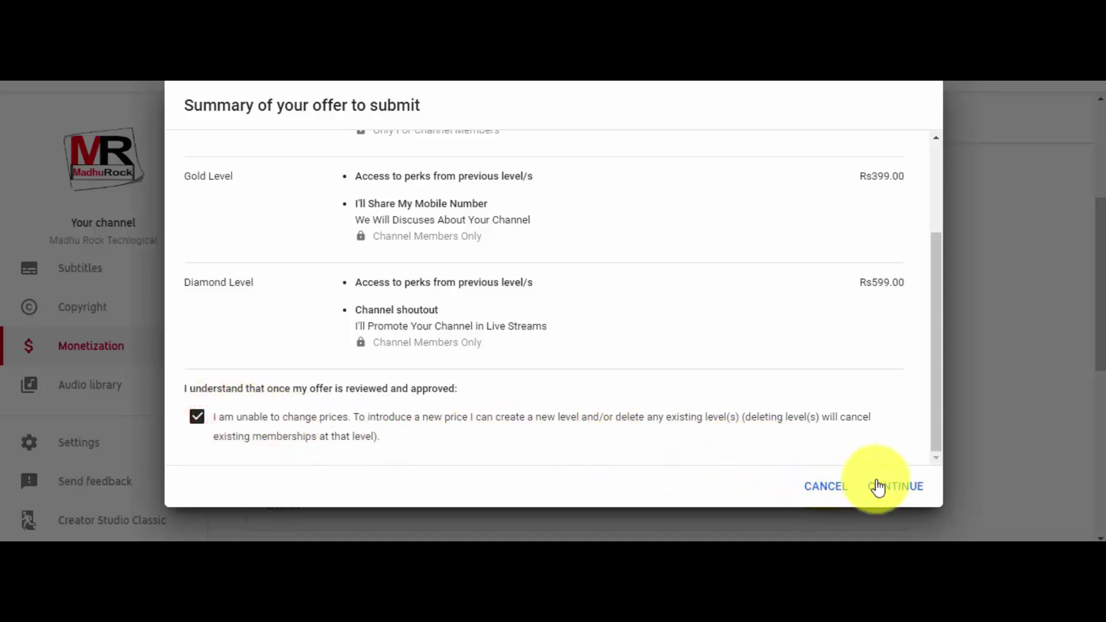
{"action": "left_click", "coordinate": [876, 486]}
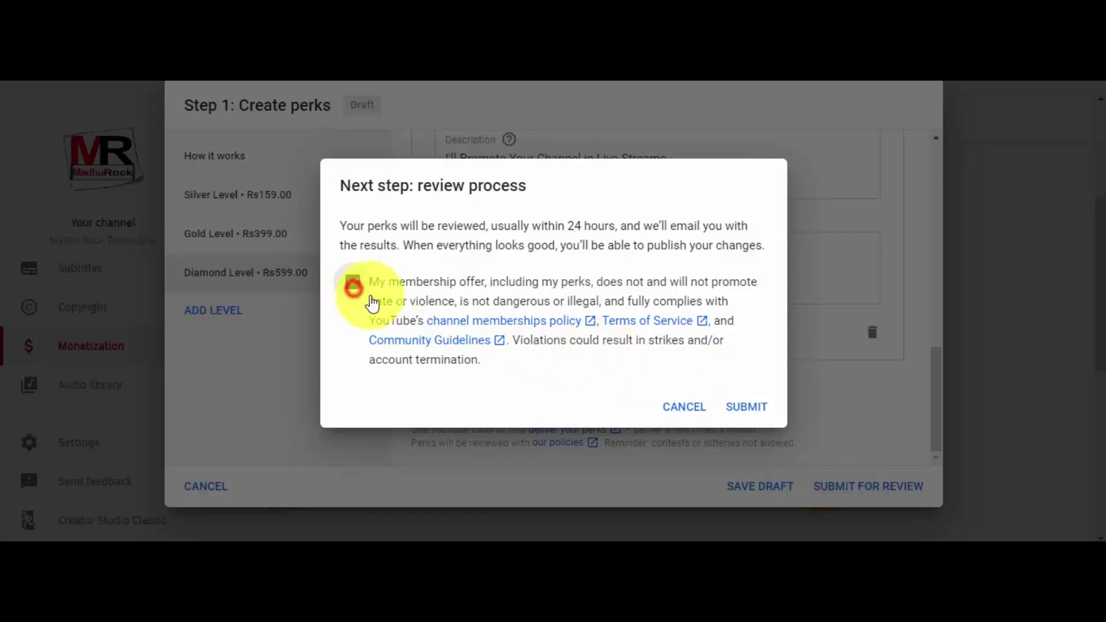
{"action": "left_click", "coordinate": [369, 299]}
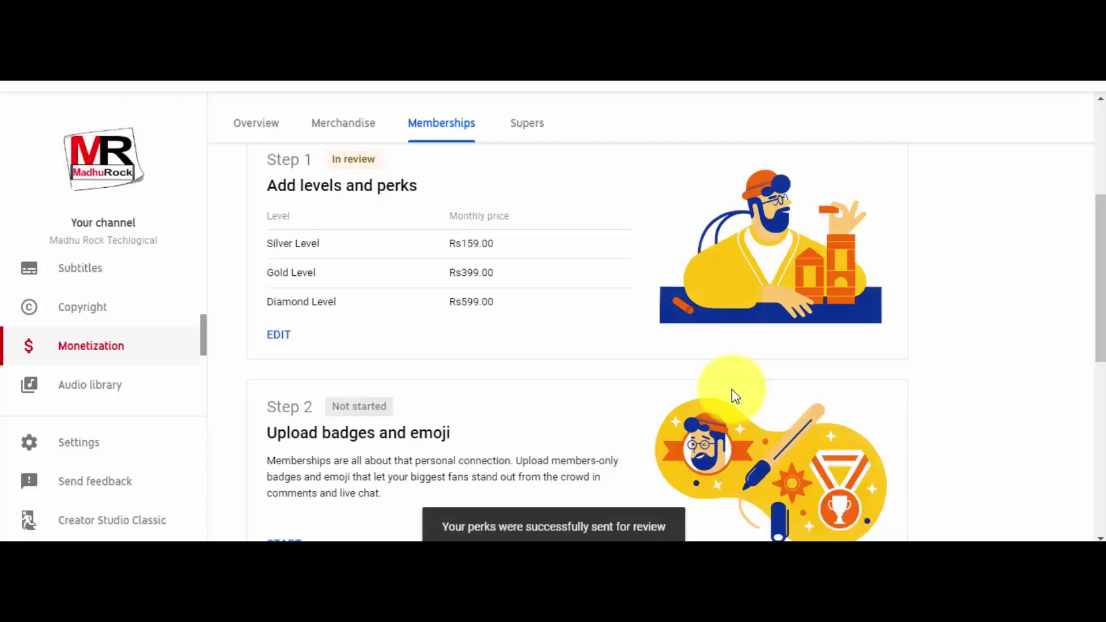
Start the badges and emoji setup and choose the generic YouTube badges
{"action": "scroll", "coordinate": [590, 303], "scroll_direction": "down", "scroll_amount": 3}
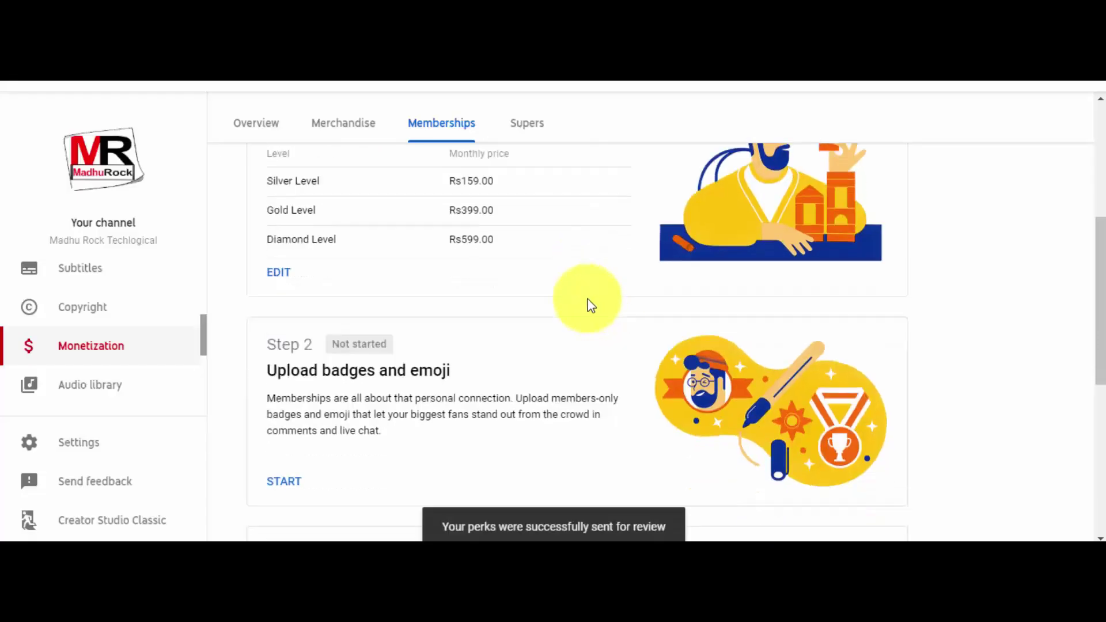
{"action": "left_click", "coordinate": [277, 383]}
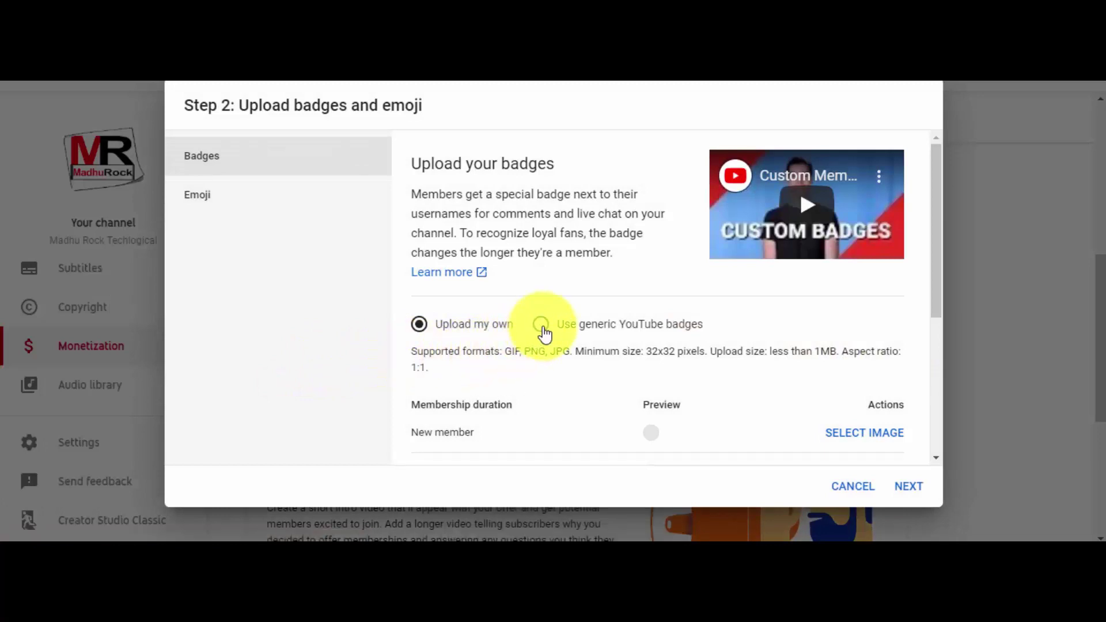
{"action": "left_click", "coordinate": [541, 324]}
{"action": "scroll", "coordinate": [593, 360], "scroll_direction": "down", "scroll_amount": 3}
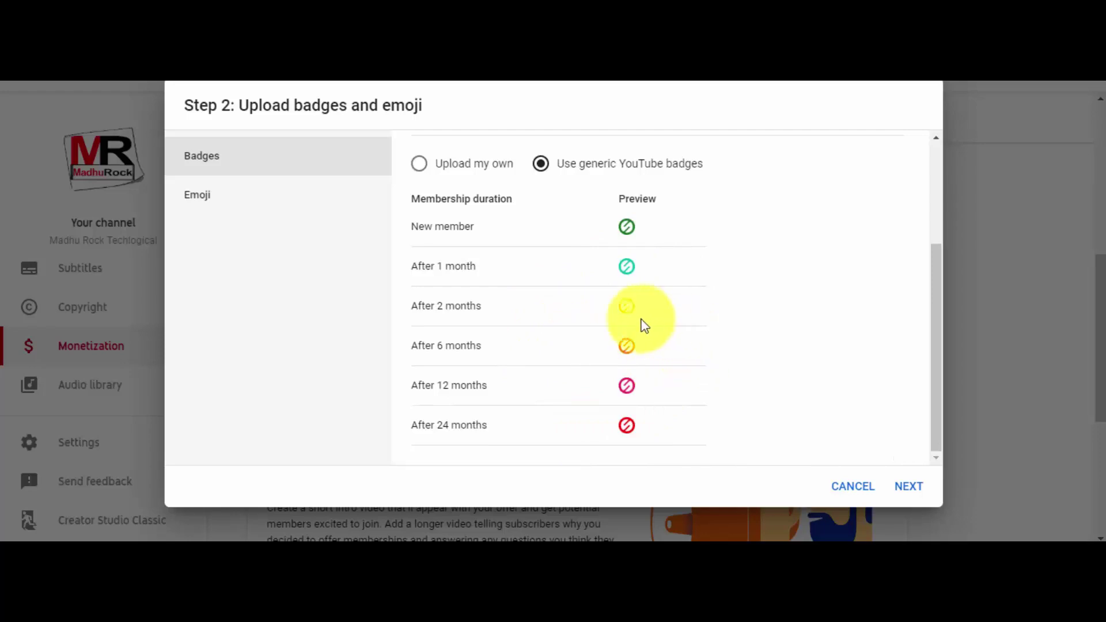
Set the emoji previews to the dark theme and check the image selection for the first emoji without choosing a file
{"action": "left_click", "coordinate": [253, 194]}
{"action": "scroll", "coordinate": [647, 383], "scroll_direction": "down", "scroll_amount": 4}
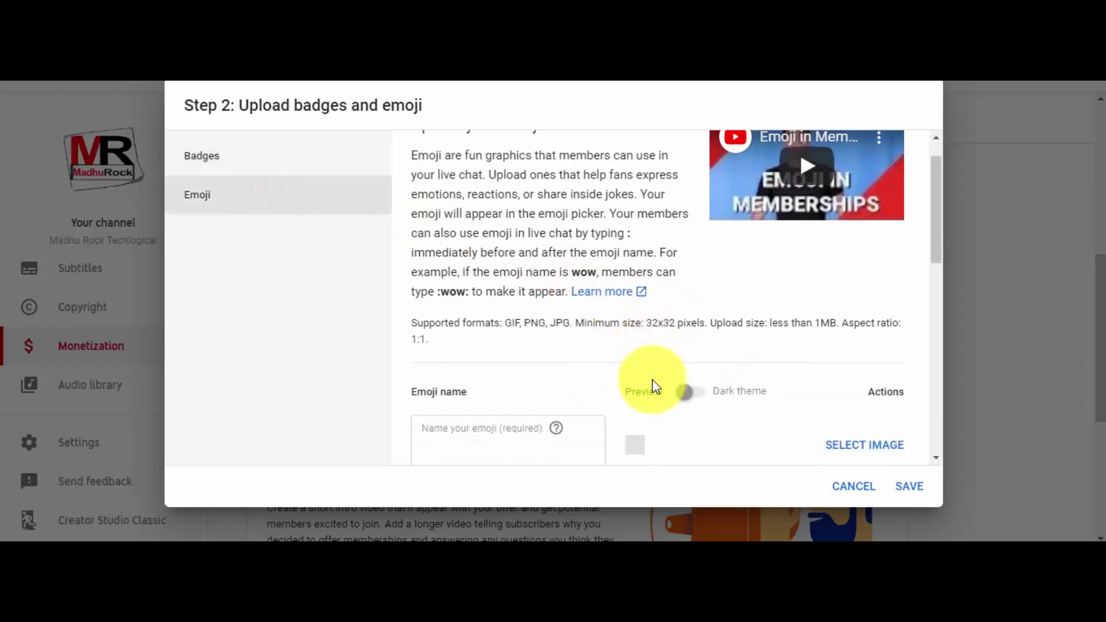
{"action": "scroll", "coordinate": [526, 296], "scroll_direction": "up", "scroll_amount": 5}
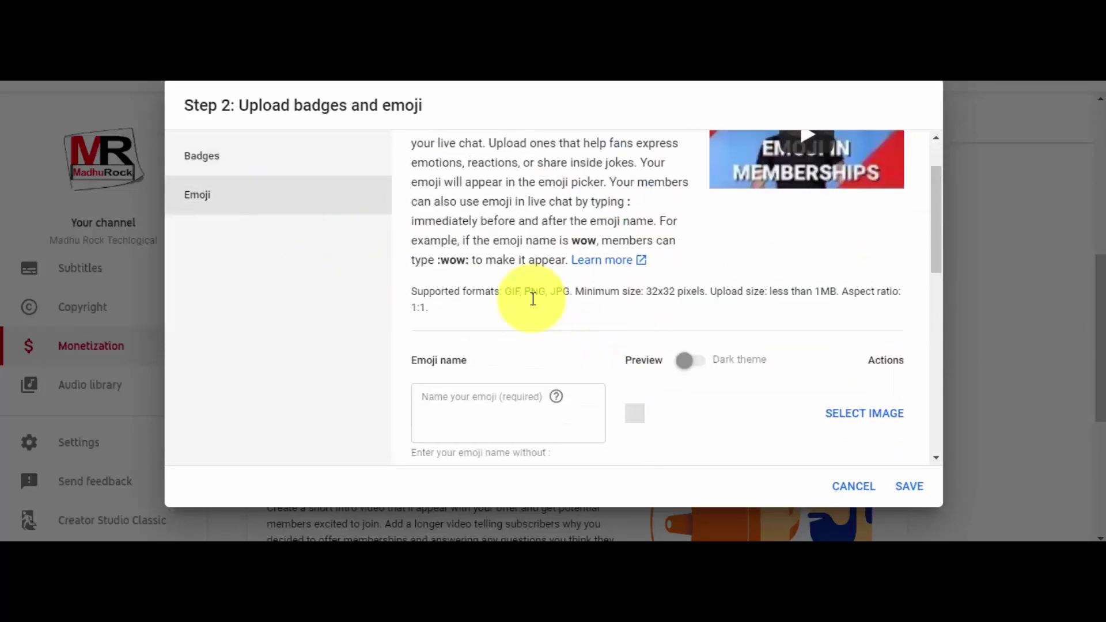
{"action": "left_click", "coordinate": [306, 152]}
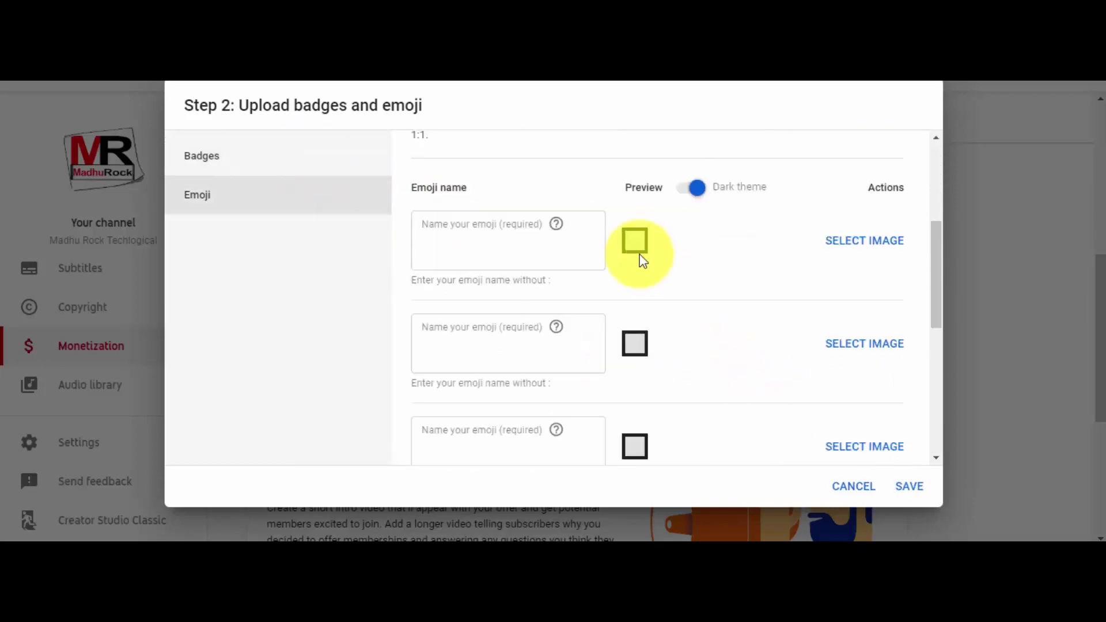
{"action": "left_click", "coordinate": [870, 240]}
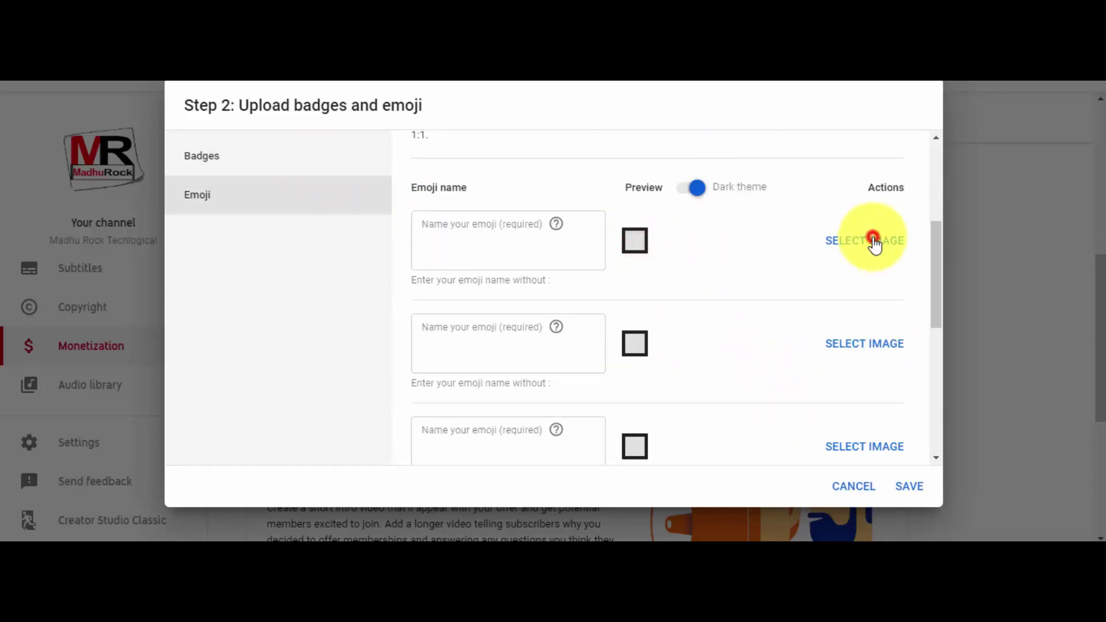
{"action": "left_click", "coordinate": [499, 317]}
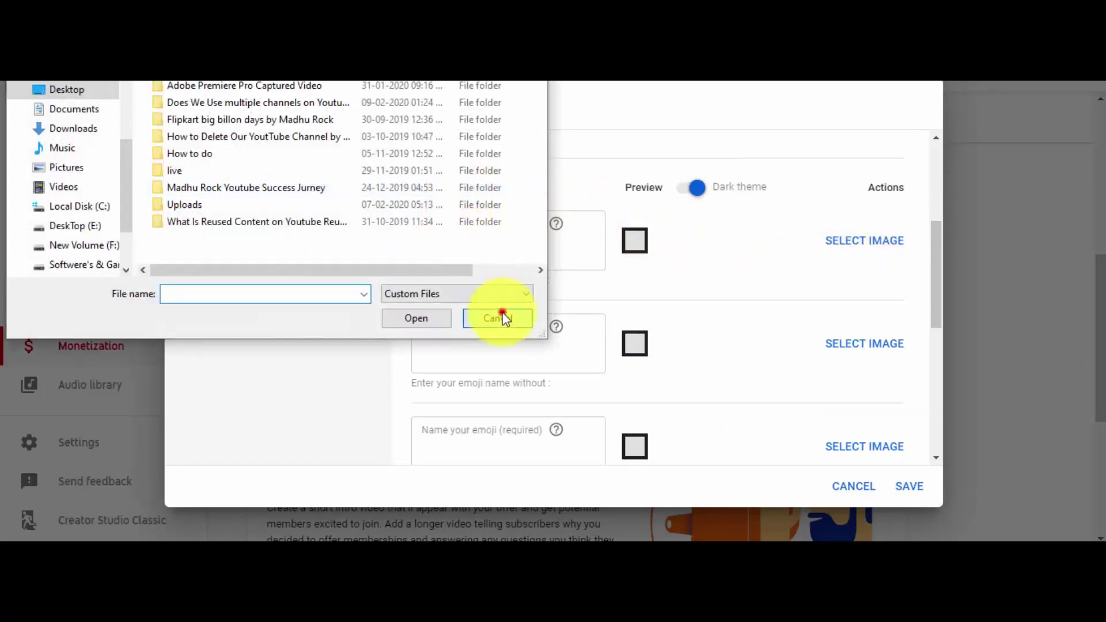
{"action": "scroll", "coordinate": [619, 290], "scroll_direction": "up", "scroll_amount": 2}
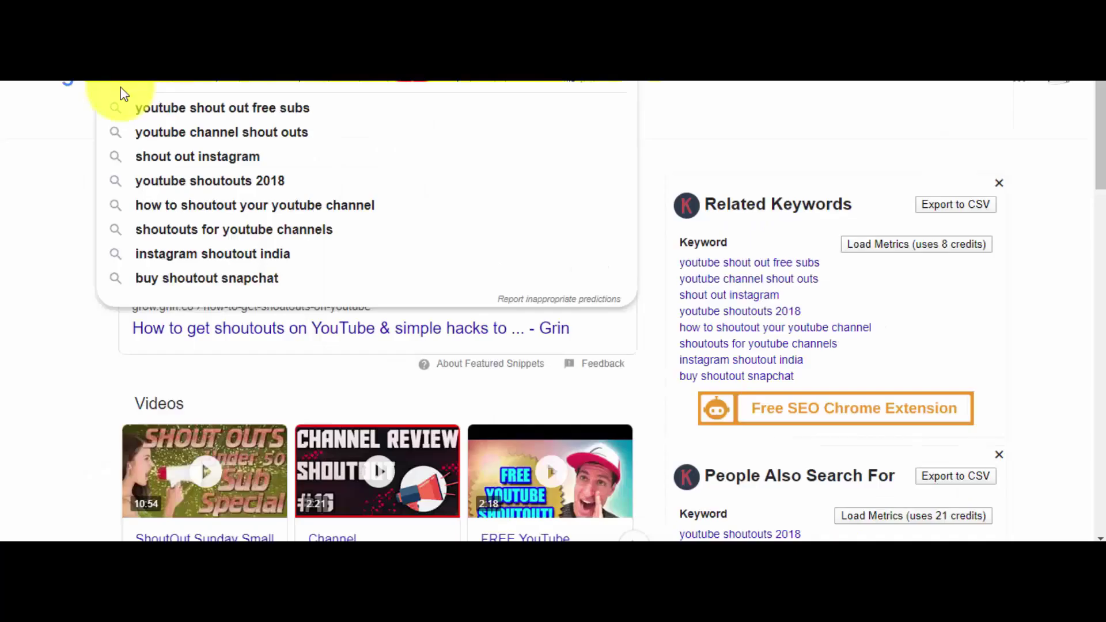
Search Google for "emoji" and browse the image results
{"action": "type", "text": "email"}
{"action": "key", "text": "BackSpace"}
{"action": "key", "text": "BackSpace"}
{"action": "key", "text": "BackSpace"}
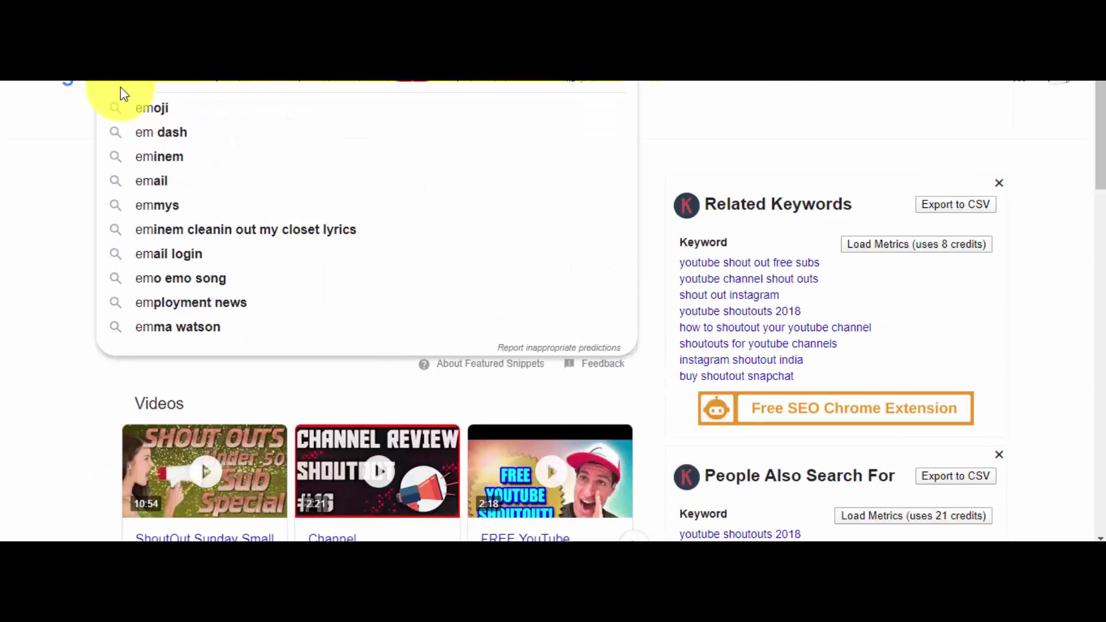
{"action": "left_click", "coordinate": [176, 119]}
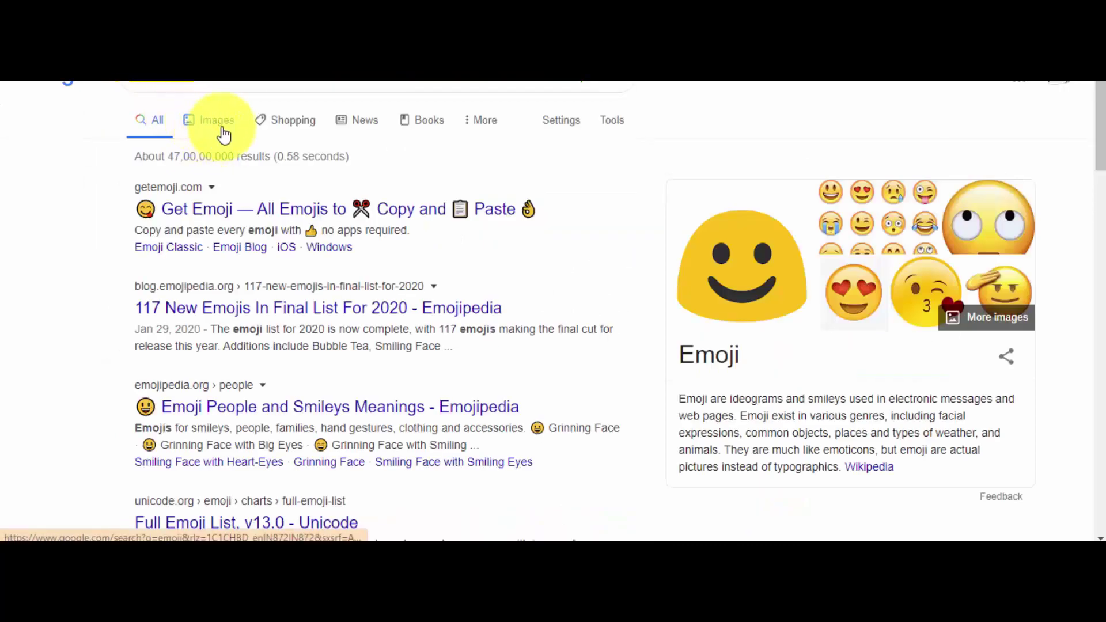
{"action": "left_click", "coordinate": [222, 125]}
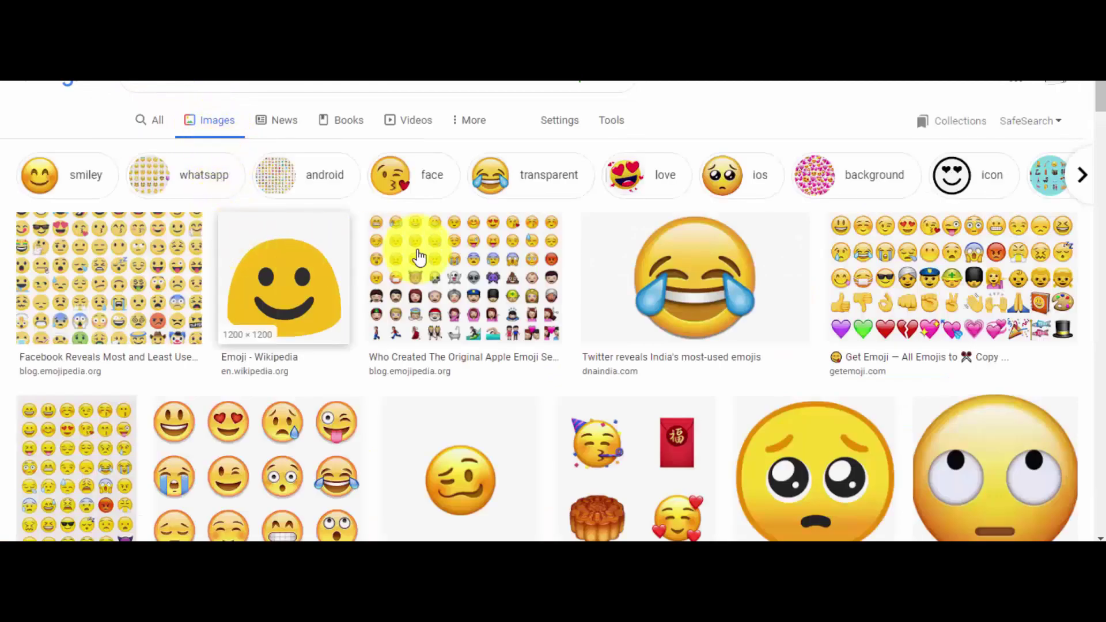
{"action": "scroll", "coordinate": [731, 271], "scroll_direction": "down", "scroll_amount": 5}
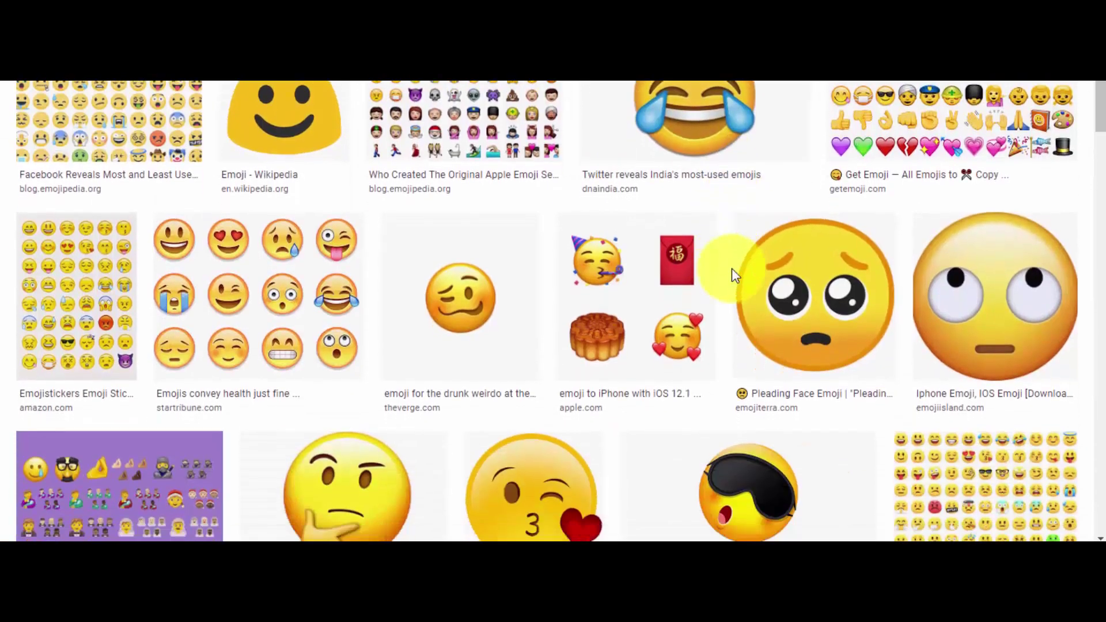
{"action": "scroll", "coordinate": [731, 271], "scroll_direction": "down", "scroll_amount": 3}
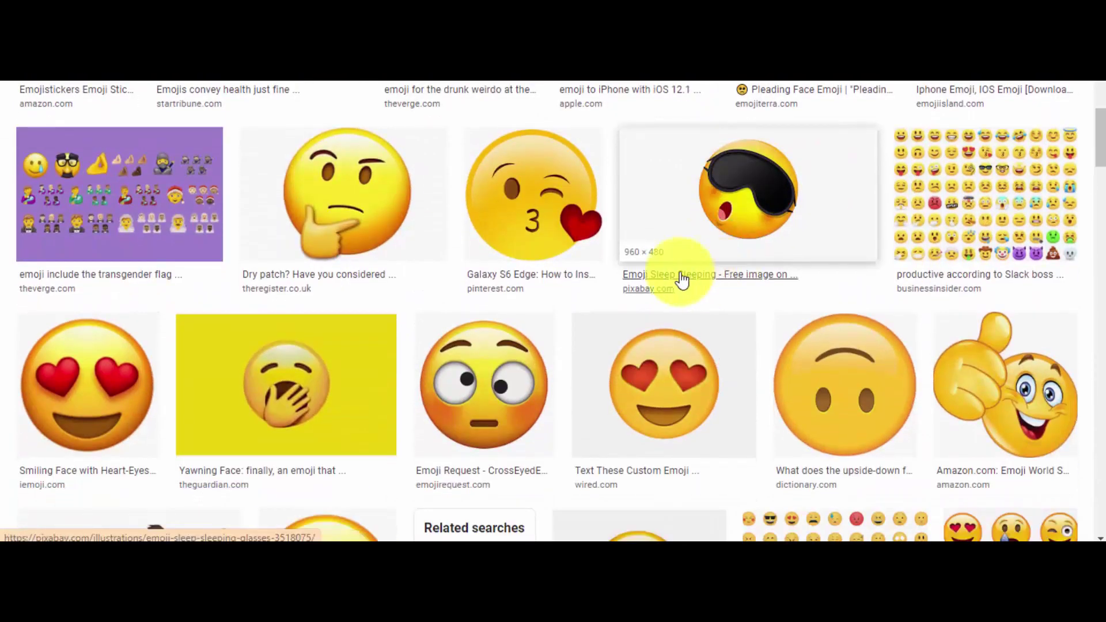
Try to save the thinking face emoji from the image results preview
{"action": "left_click", "coordinate": [387, 223]}
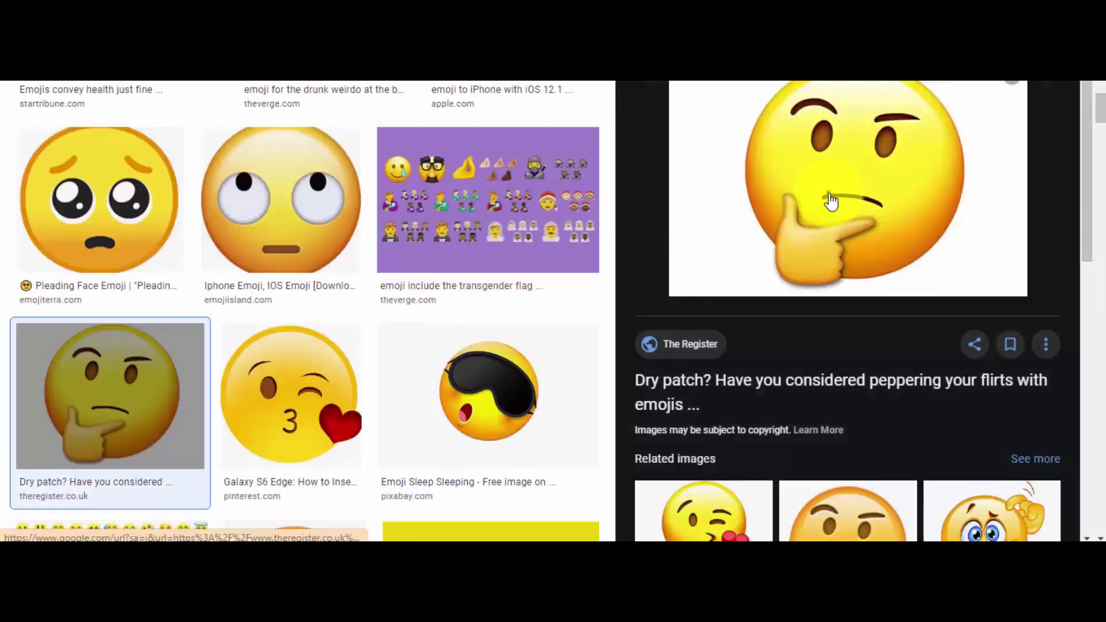
{"action": "right_click", "coordinate": [829, 196]}
{"action": "left_click", "coordinate": [869, 341]}
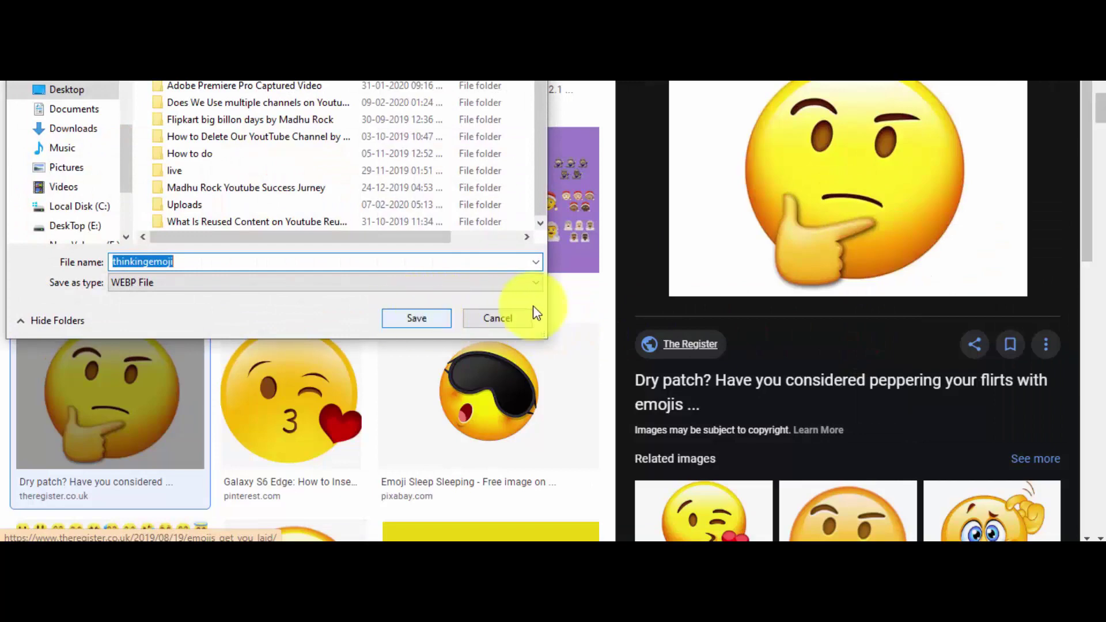
{"action": "left_click", "coordinate": [515, 320]}
Try to save the thinking face emoji from its source article on The Register
{"action": "left_click", "coordinate": [765, 222]}
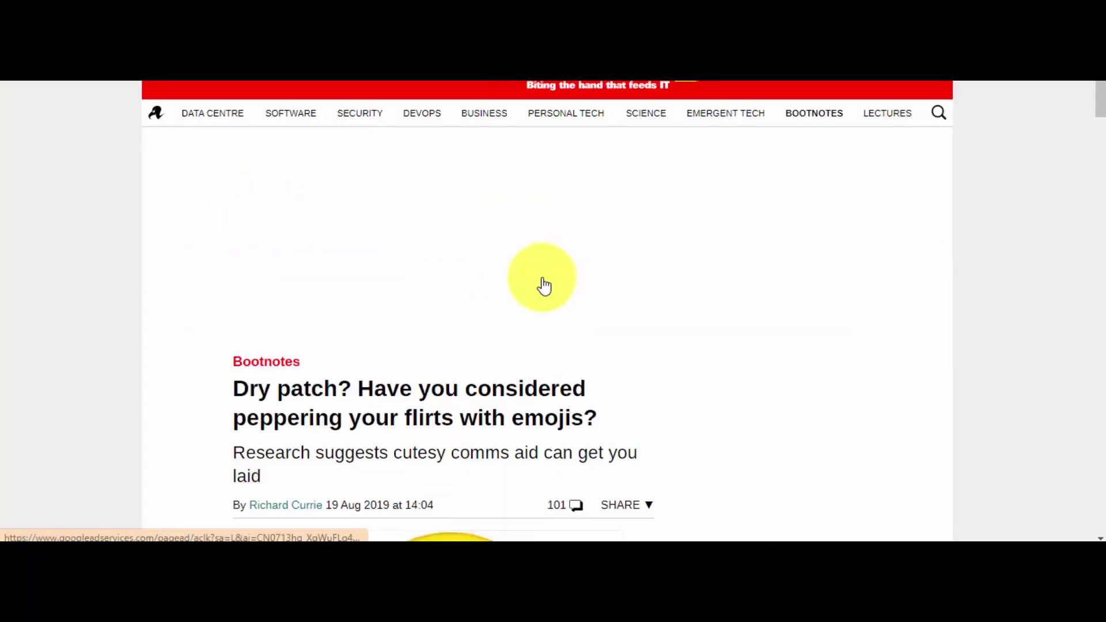
{"action": "scroll", "coordinate": [507, 313], "scroll_direction": "down", "scroll_amount": 5}
{"action": "right_click", "coordinate": [461, 278]}
{"action": "left_click", "coordinate": [505, 309]}
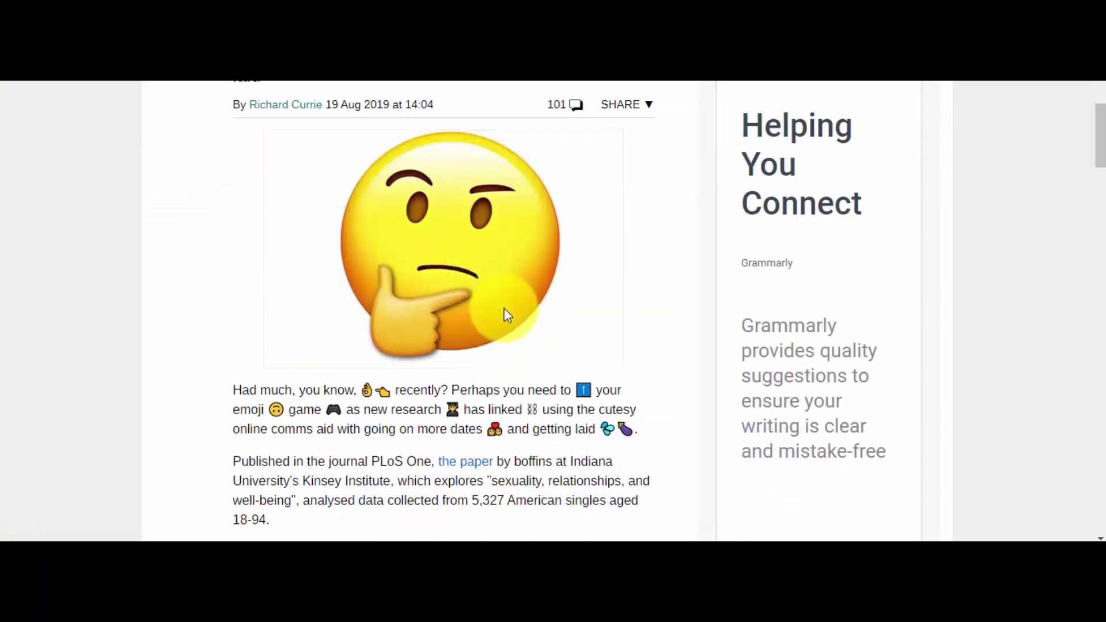
{"action": "left_click", "coordinate": [498, 314]}
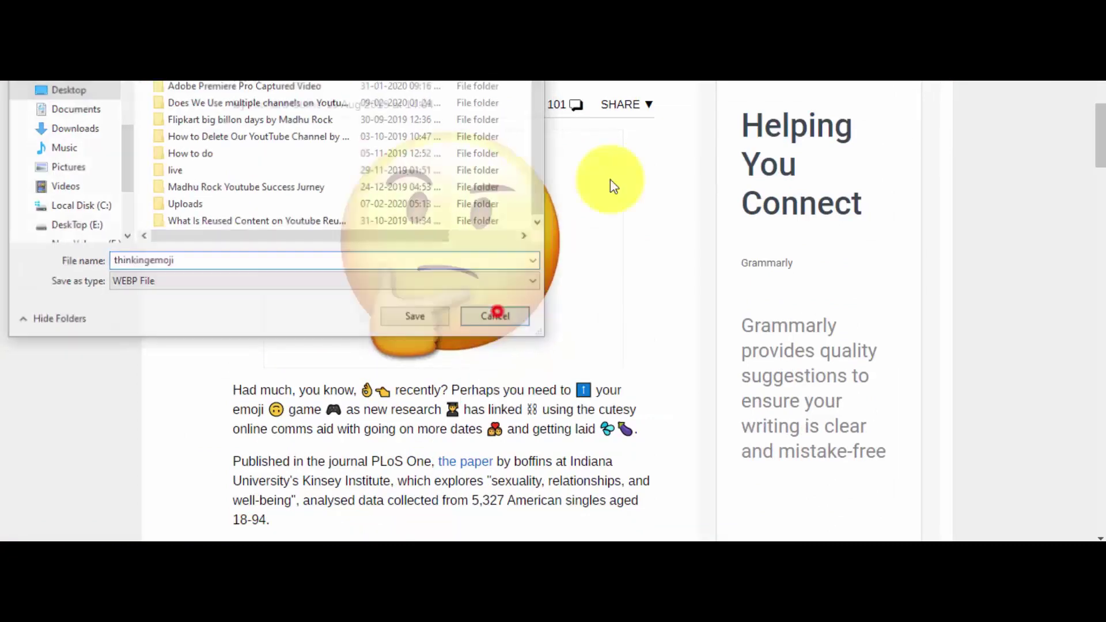
{"action": "key", "text": "ctrl+w"}
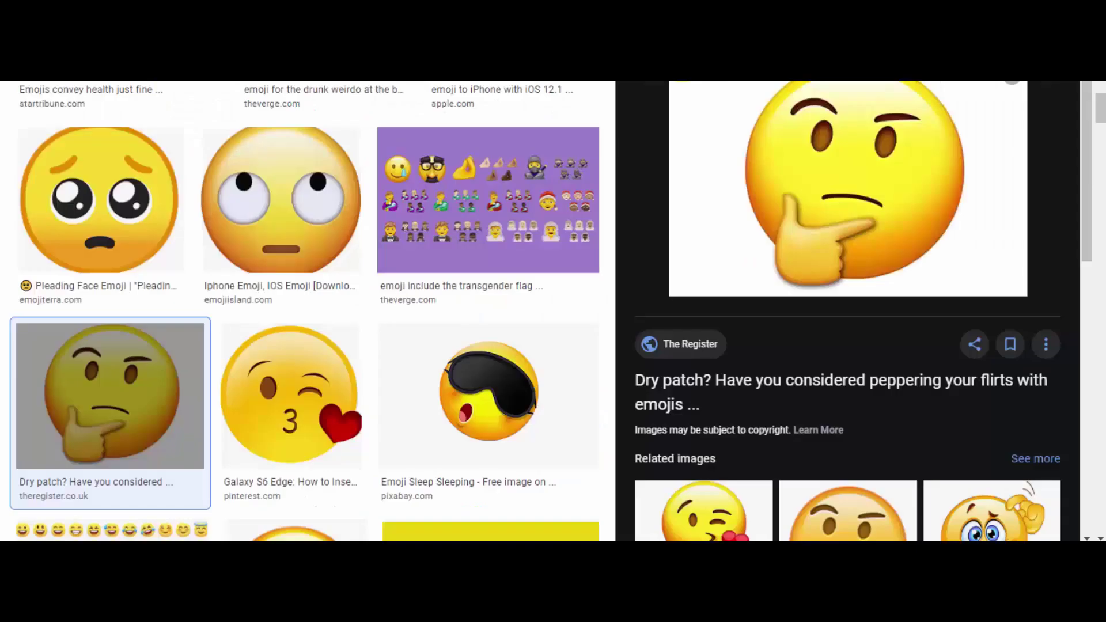
Open the bookmarked emojikeyboard.top site and accept its cookies
{"action": "left_click", "coordinate": [1014, 84]}
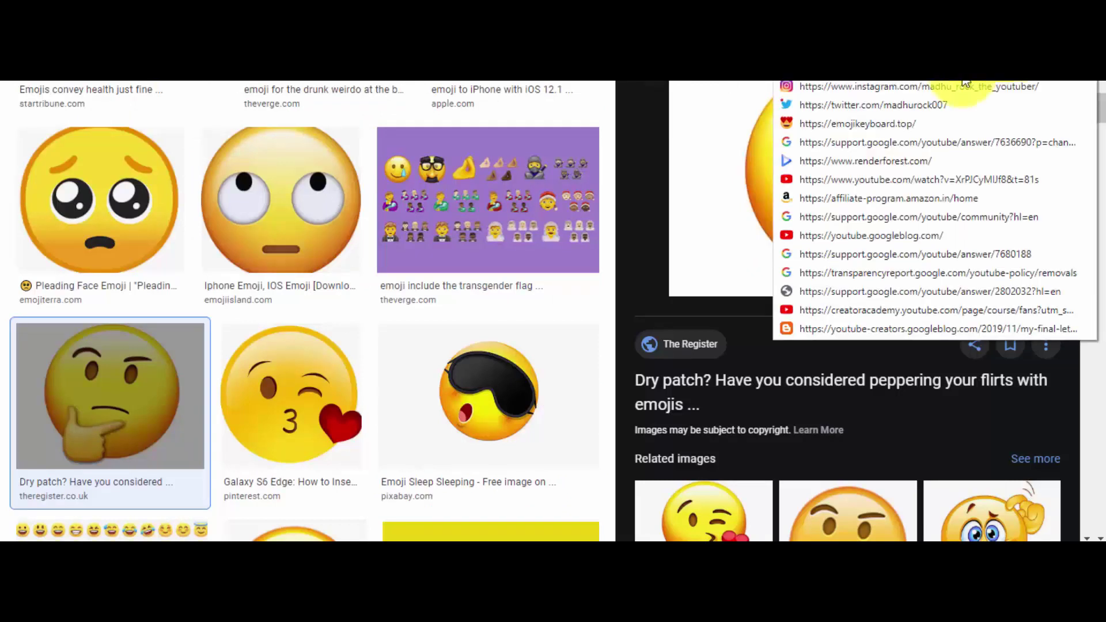
{"action": "left_click", "coordinate": [934, 124]}
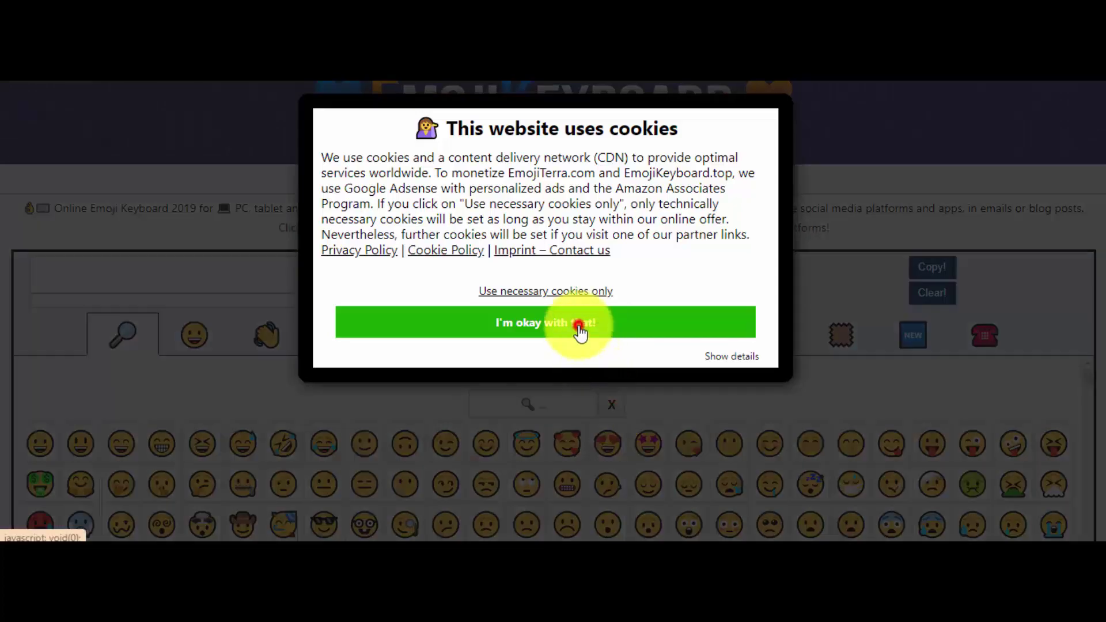
{"action": "left_click", "coordinate": [576, 322]}
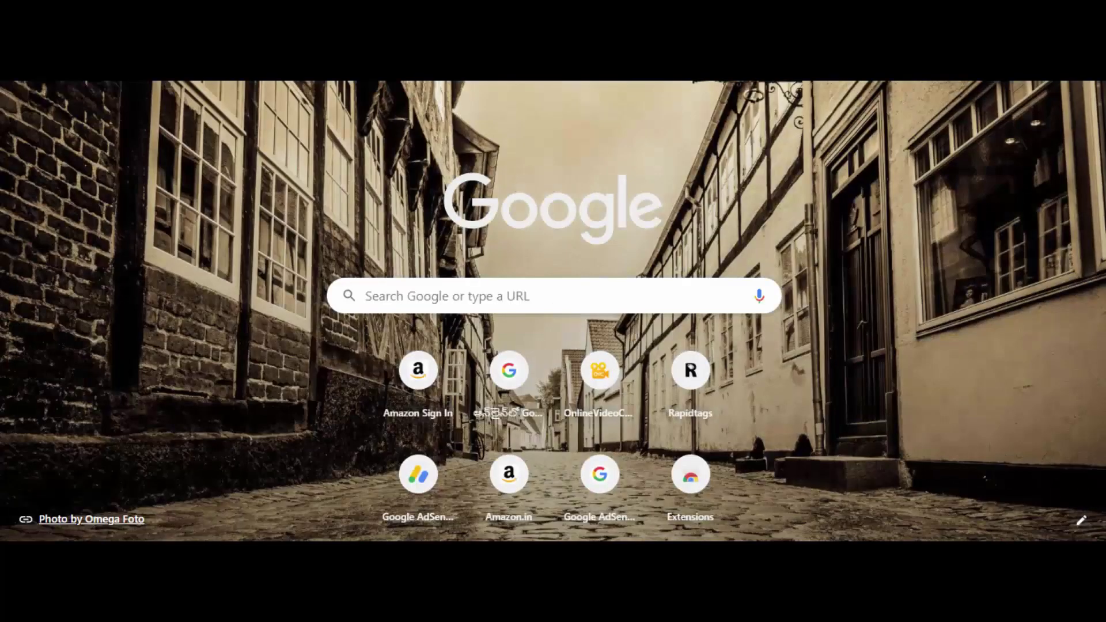
Start a fresh Google search for emoji and bring up its image results
{"action": "left_click", "coordinate": [519, 293]}
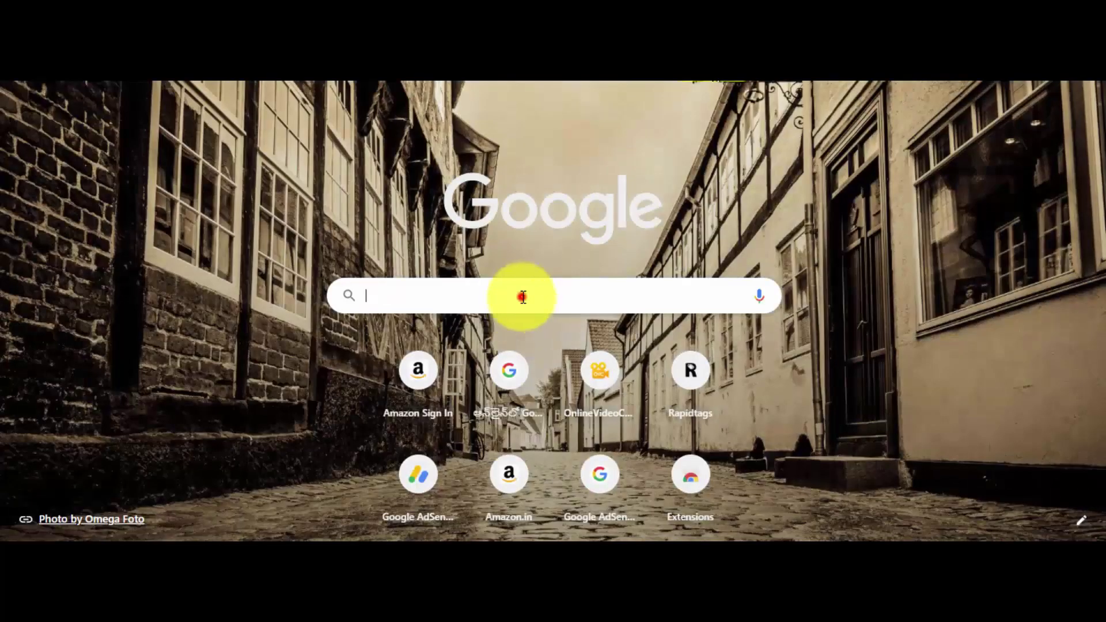
{"action": "type", "text": "em"}
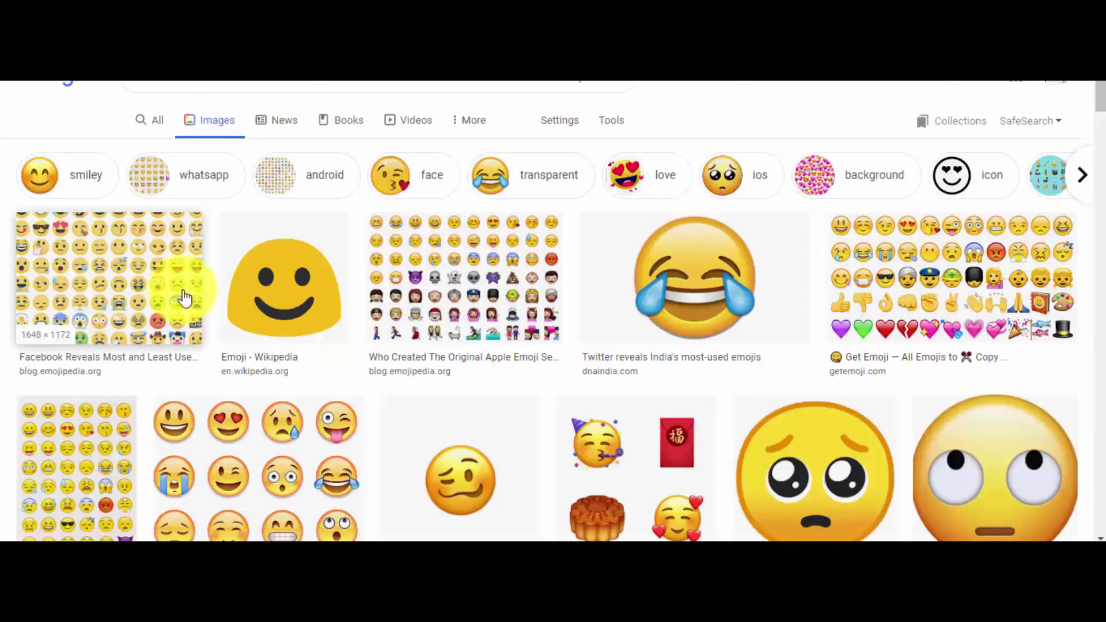
{"action": "scroll", "coordinate": [733, 180], "scroll_direction": "down", "scroll_amount": 3}
Save the face with tears of joy image to the Desktop as a JPEG named "laughing"
{"action": "left_click", "coordinate": [733, 180]}
{"action": "right_click", "coordinate": [791, 240]}
{"action": "left_click", "coordinate": [823, 270]}
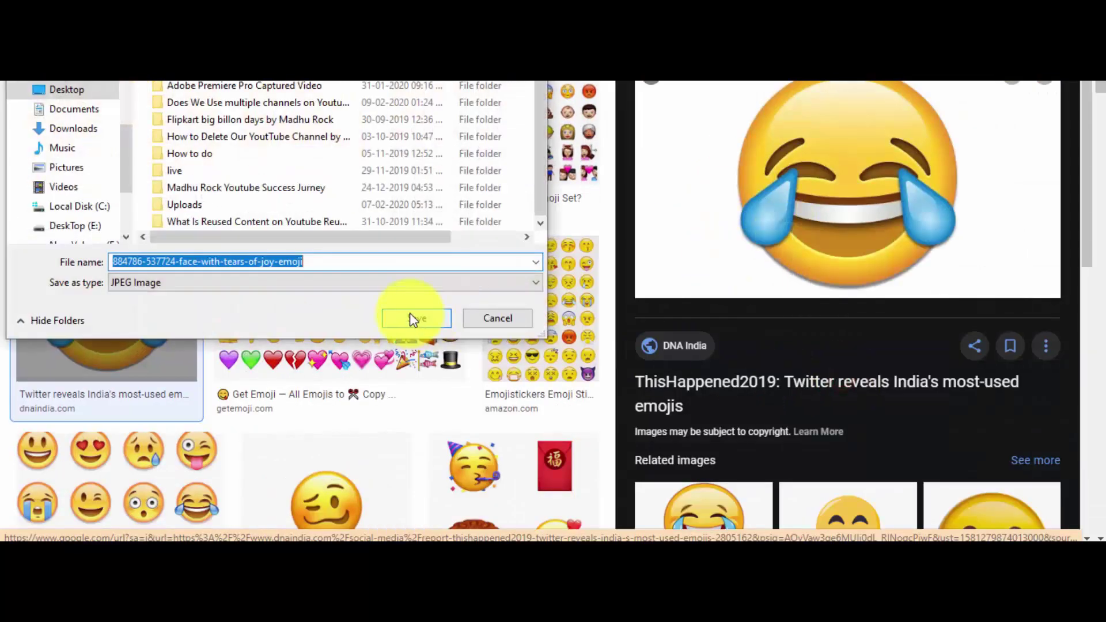
{"action": "type", "text": "laughing"}
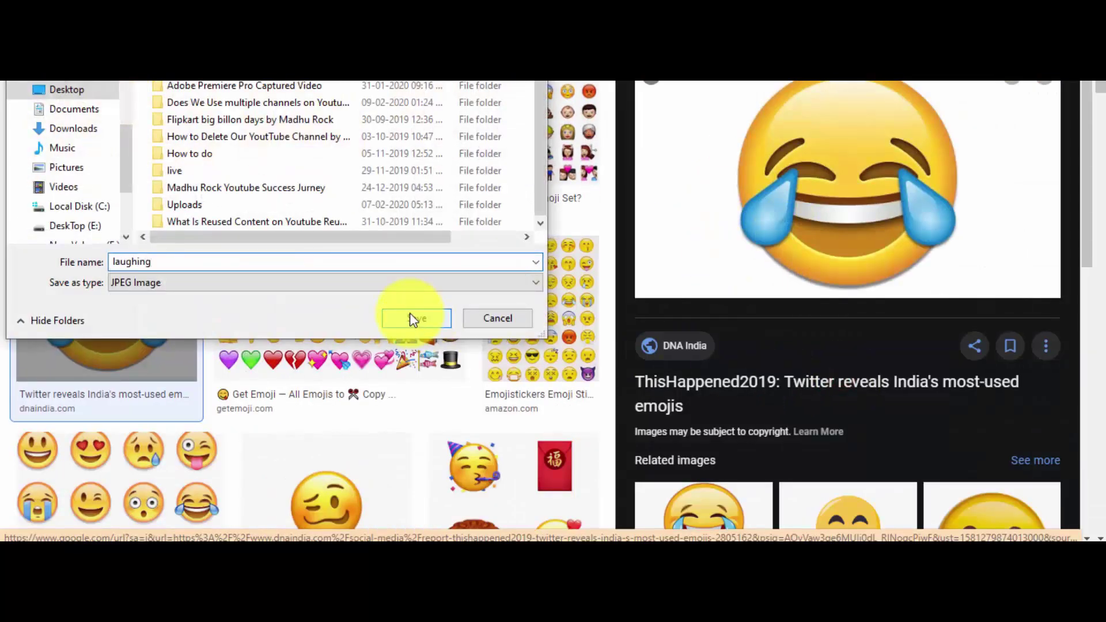
{"action": "left_click", "coordinate": [414, 319]}
Search Google Images for "thinking emoji"
{"action": "scroll", "coordinate": [279, 173], "scroll_direction": "up", "scroll_amount": 2}
{"action": "left_click", "coordinate": [108, 87]}
{"action": "type", "text": "thinking emoji"}
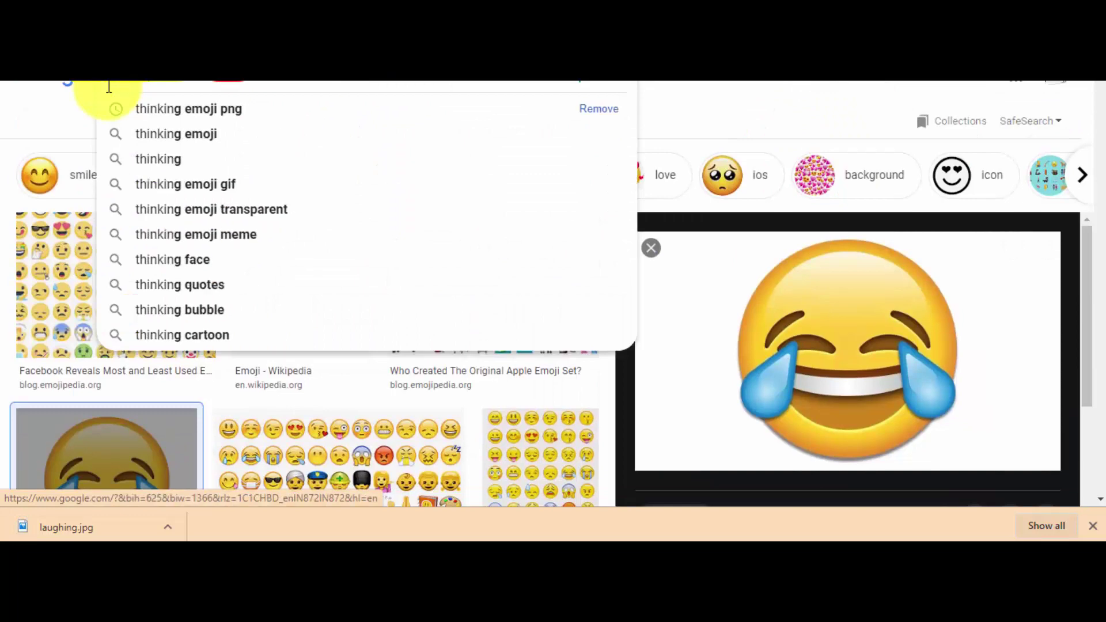
{"action": "key", "text": "Return"}
{"action": "scroll", "coordinate": [256, 293], "scroll_direction": "down", "scroll_amount": 1}
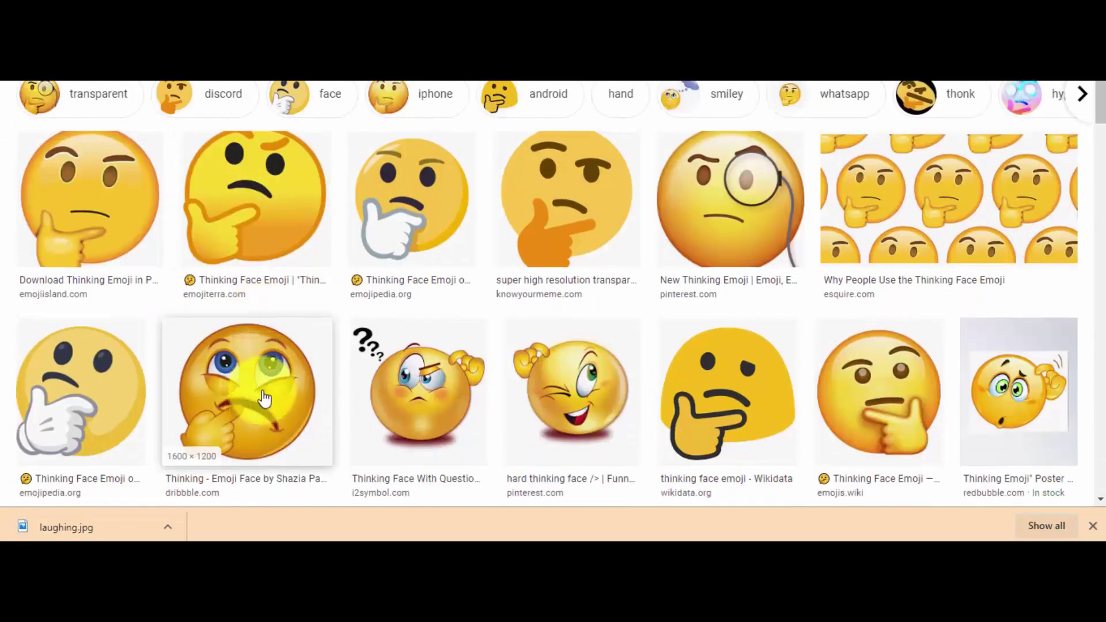
Save the thinking face with question marks image to the Desktop as a PNG named "Thinking Emoji"
{"action": "left_click", "coordinate": [416, 404]}
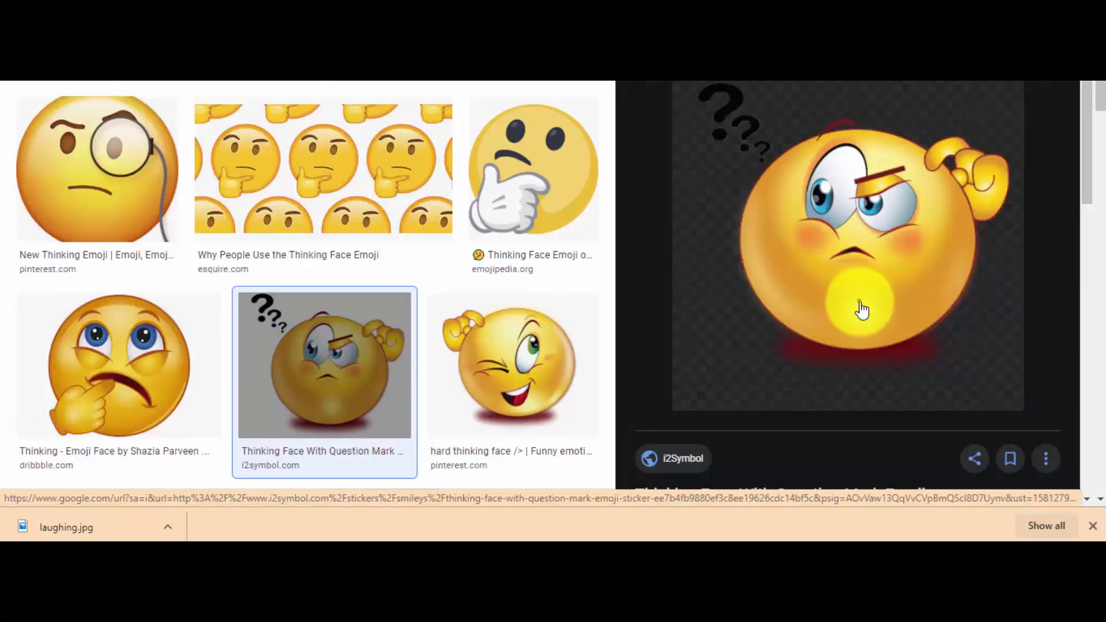
{"action": "right_click", "coordinate": [862, 306]}
{"action": "left_click", "coordinate": [902, 209]}
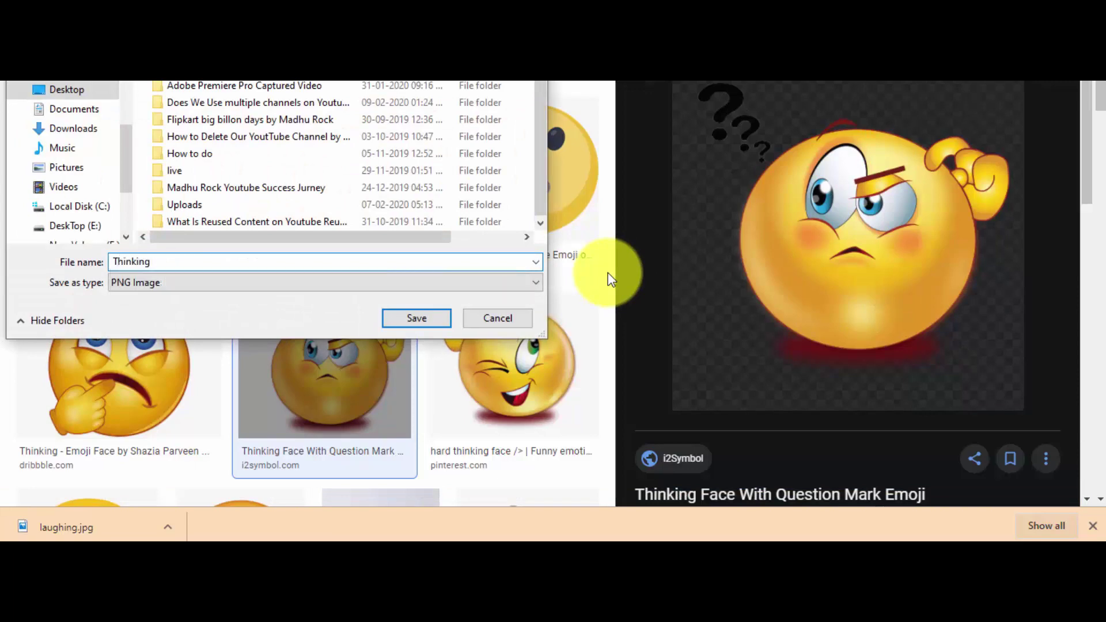
{"action": "type", "text": "Thinking Emoji"}
{"action": "key", "text": "Return"}
{"action": "key", "text": "Escape"}
Search Google Images for love emoji and open the heart-eyed face surrounded by floating hearts
{"action": "scroll", "coordinate": [230, 144], "scroll_direction": "up", "scroll_amount": 3}
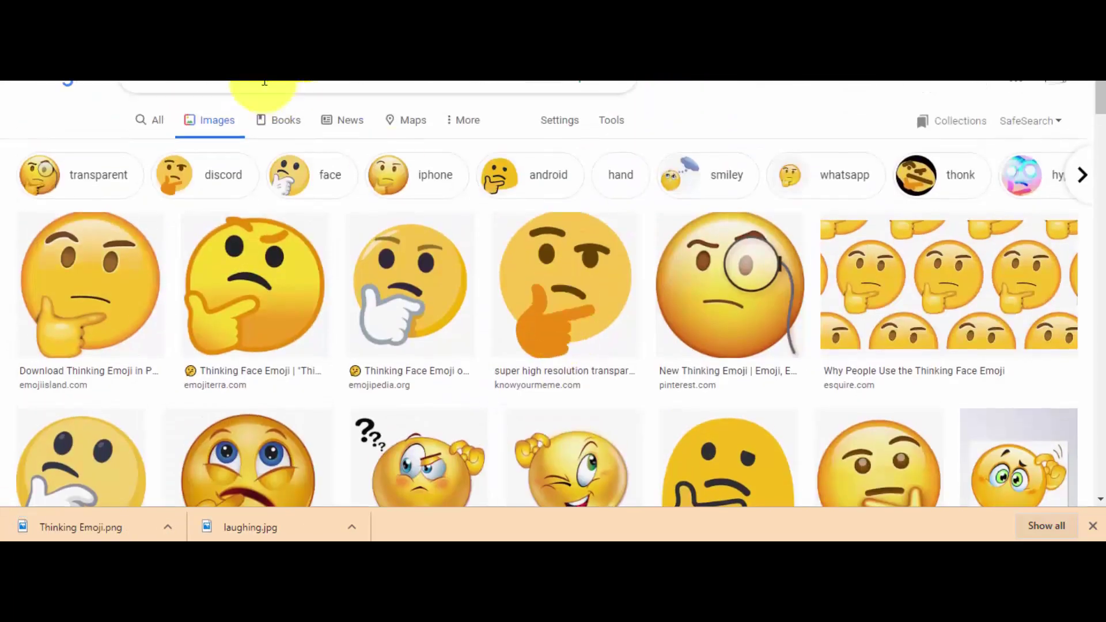
{"action": "double_click", "coordinate": [106, 84]}
{"action": "type", "text": "love"}
{"action": "key", "text": "Return"}
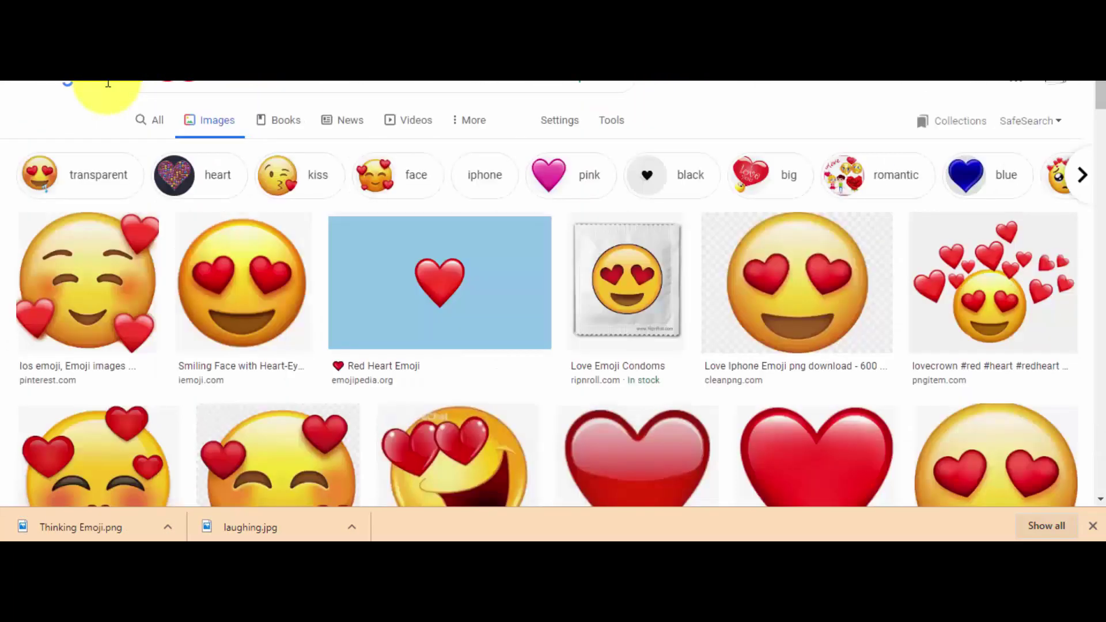
{"action": "scroll", "coordinate": [222, 281], "scroll_direction": "down", "scroll_amount": 2}
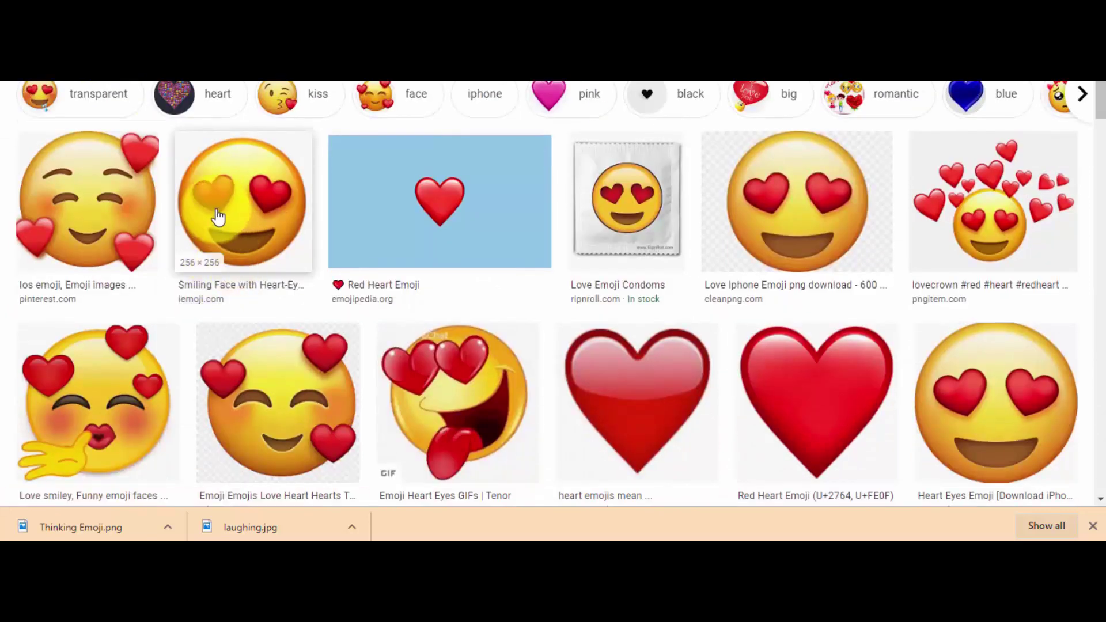
{"action": "left_click", "coordinate": [992, 207]}
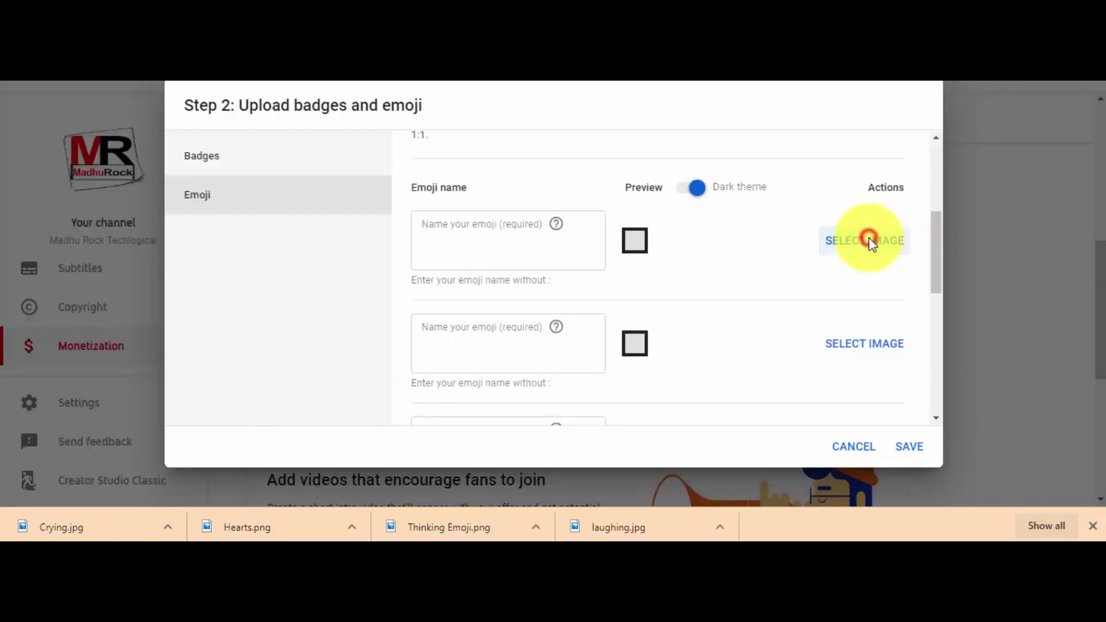
Upload the Hearts PNG from the Desktop as the first emoji and name it "Hearts"
{"action": "left_click", "coordinate": [869, 240]}
{"action": "scroll", "coordinate": [218, 247], "scroll_direction": "down", "scroll_amount": 1}
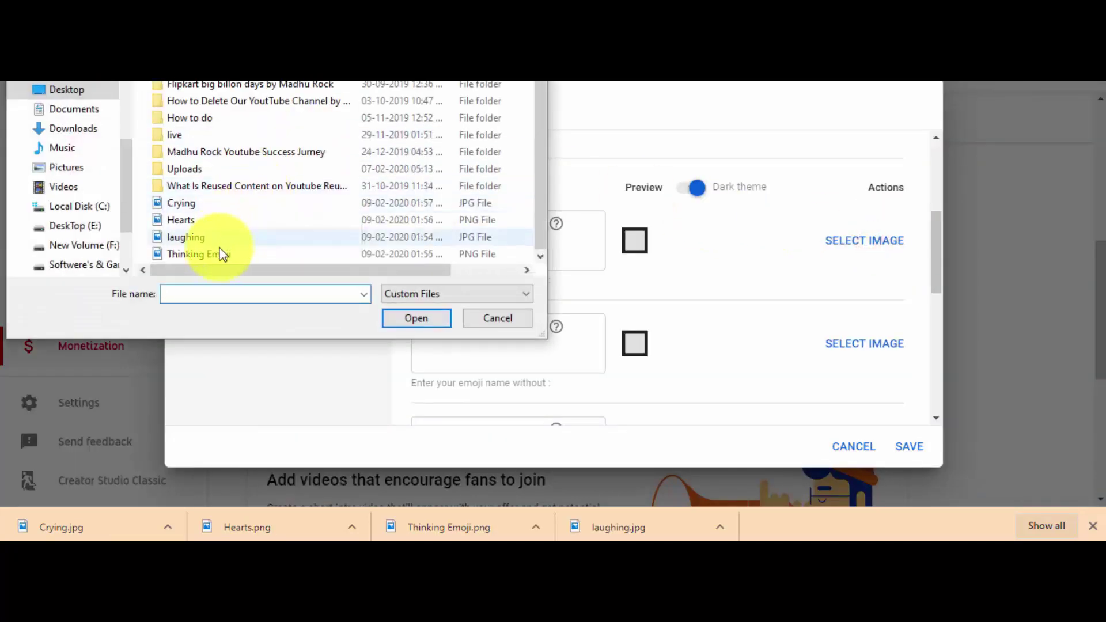
{"action": "left_click", "coordinate": [209, 222]}
{"action": "left_click", "coordinate": [414, 318]}
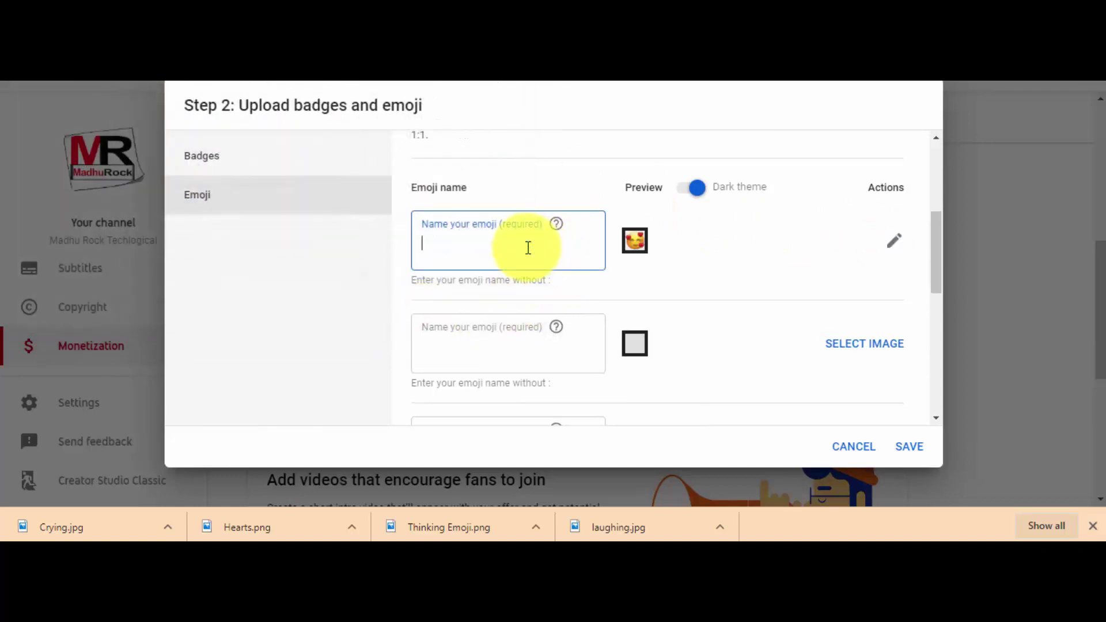
{"action": "type", "text": "Hearts"}
Upload the Thinking Emoji PNG from the Desktop as the second emoji and name it "Thinking"
{"action": "left_click", "coordinate": [854, 346]}
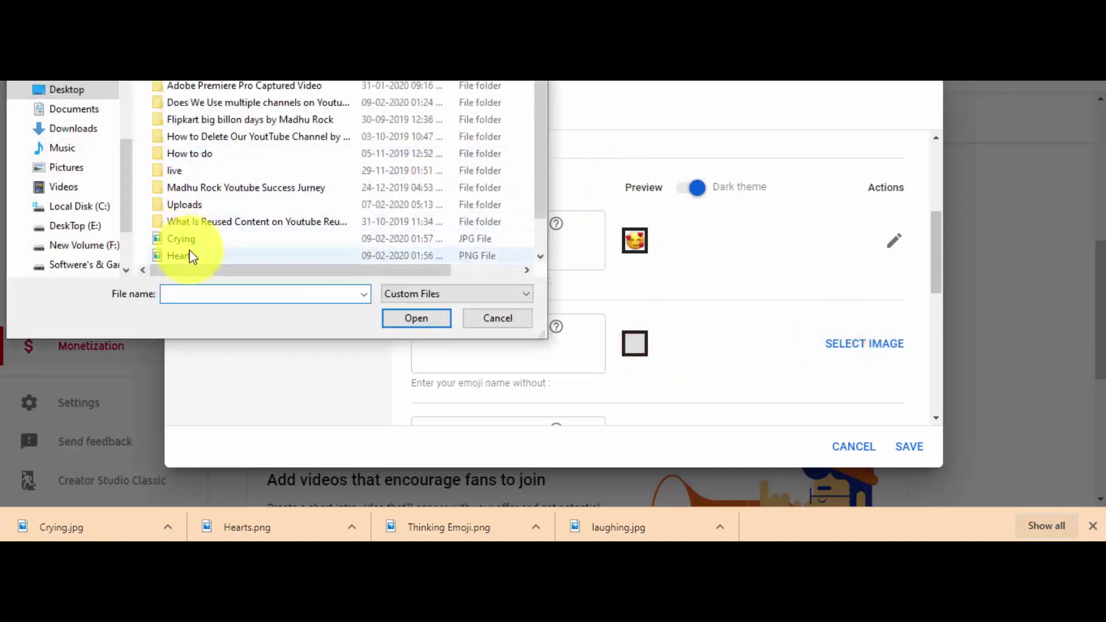
{"action": "scroll", "coordinate": [192, 256], "scroll_direction": "down", "scroll_amount": 1}
{"action": "left_click", "coordinate": [219, 254]}
{"action": "left_click", "coordinate": [414, 319]}
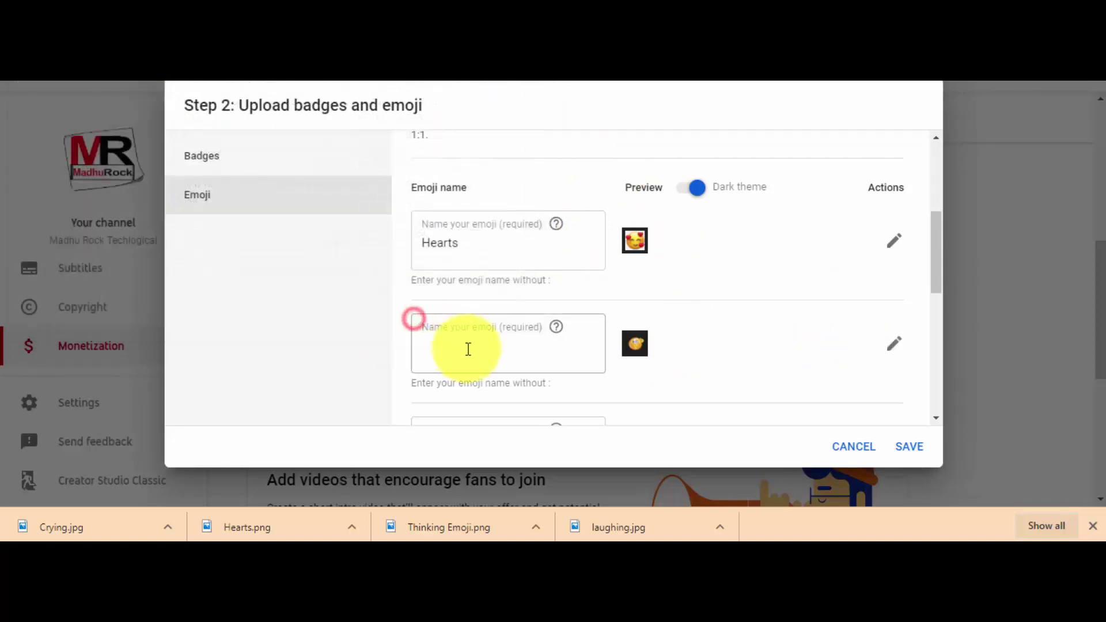
{"action": "type", "text": "Thinking"}
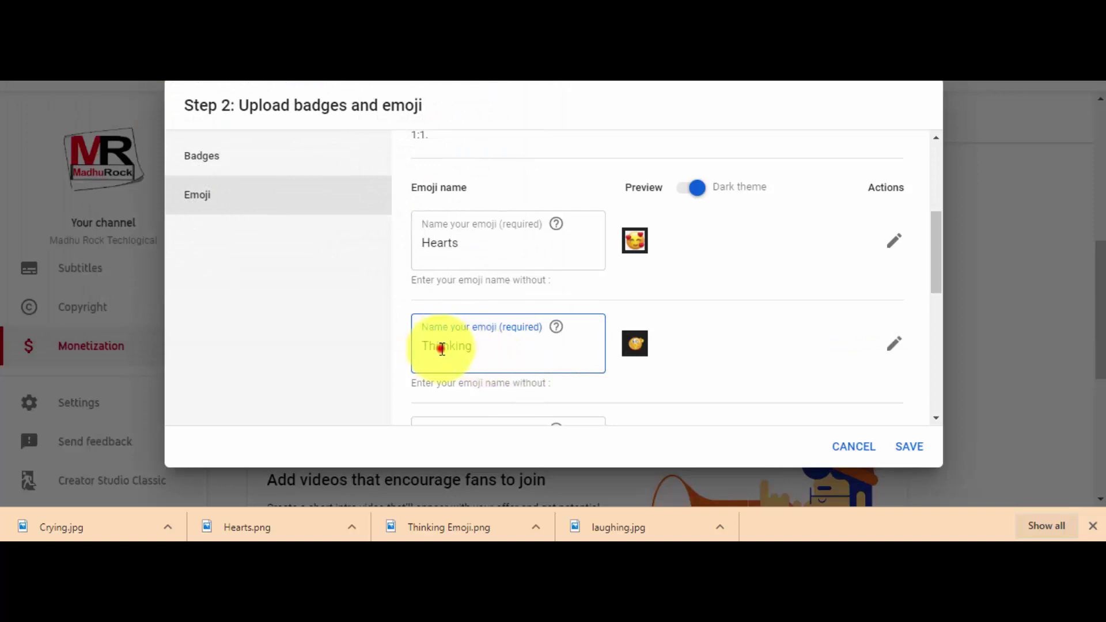
{"action": "left_click_drag", "start_coordinate": [439, 346], "coordinate": [450, 345]}
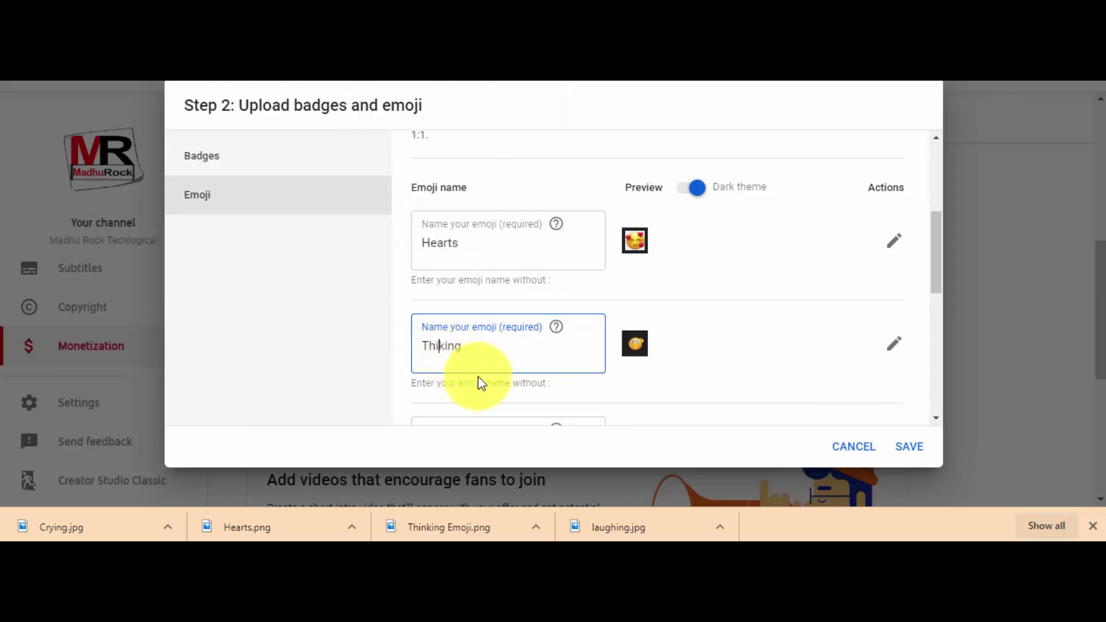
Upload the laughing JPG from the Desktop as the third emoji and name it "Laughing"
{"action": "scroll", "coordinate": [651, 353], "scroll_direction": "down", "scroll_amount": 3}
{"action": "left_click", "coordinate": [858, 285]}
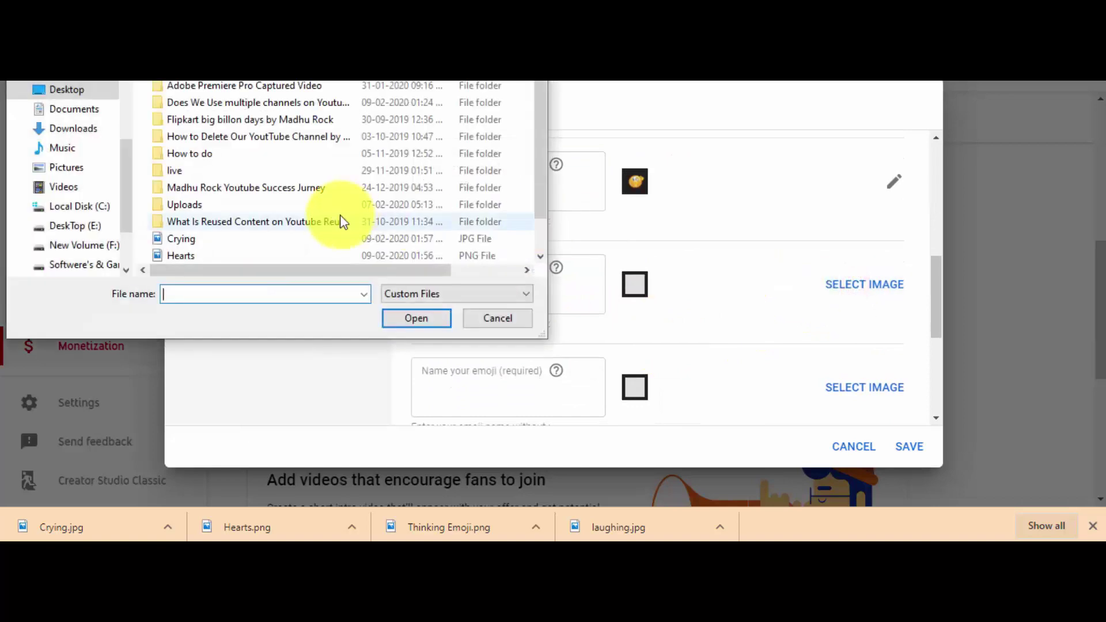
{"action": "scroll", "coordinate": [288, 237], "scroll_direction": "down", "scroll_amount": 1}
{"action": "left_click", "coordinate": [216, 238]}
{"action": "left_click", "coordinate": [416, 318]}
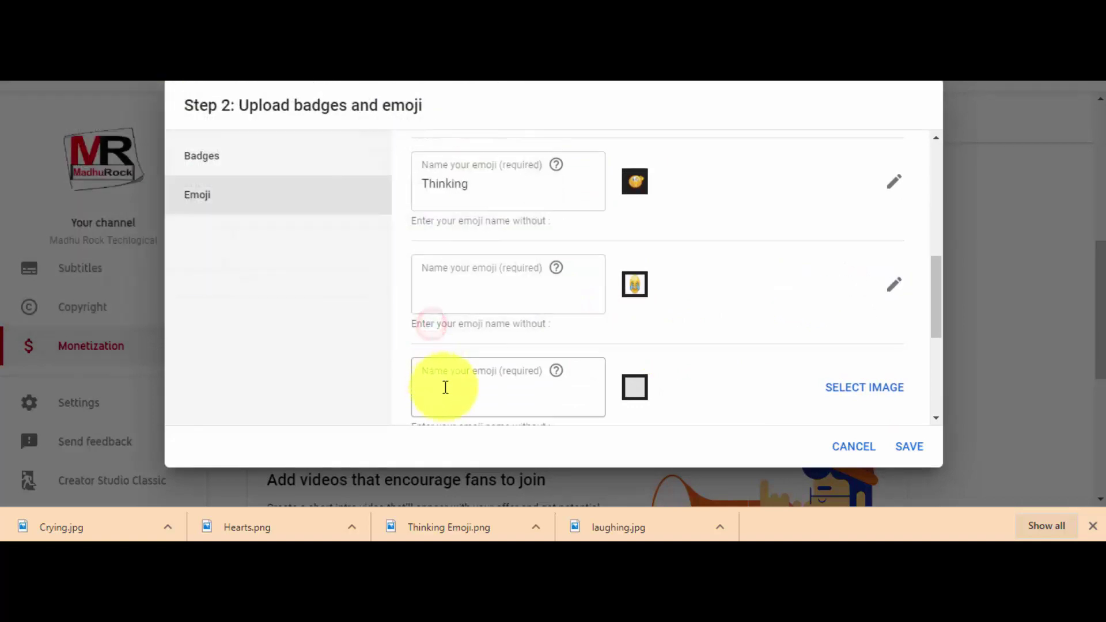
{"action": "left_click", "coordinate": [464, 291]}
{"action": "type", "text": "La"}
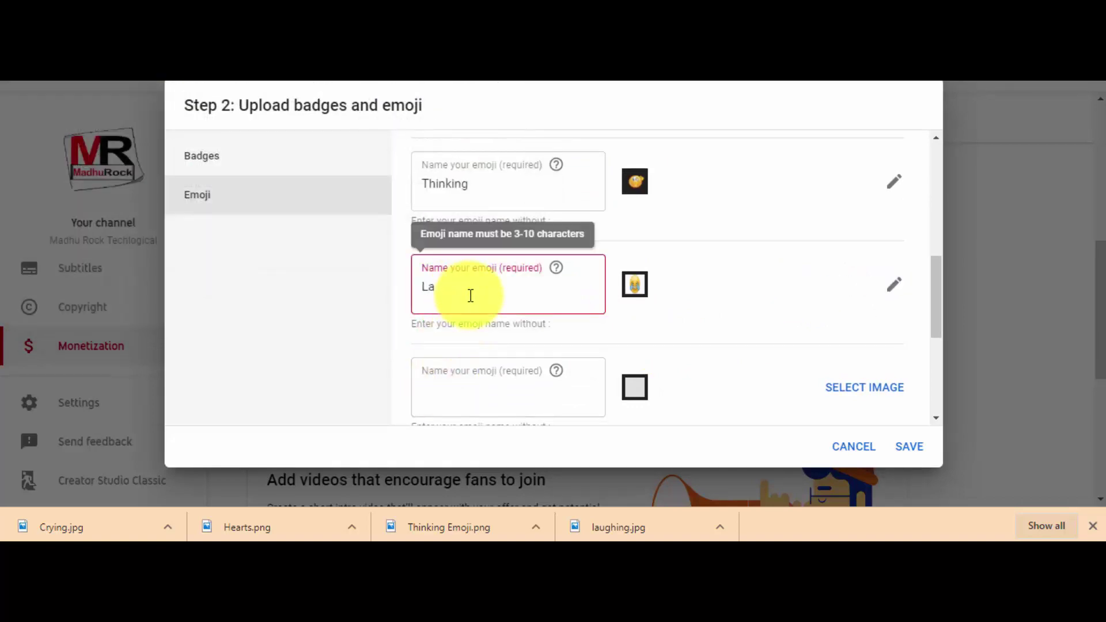
{"action": "type", "text": "ughing"}
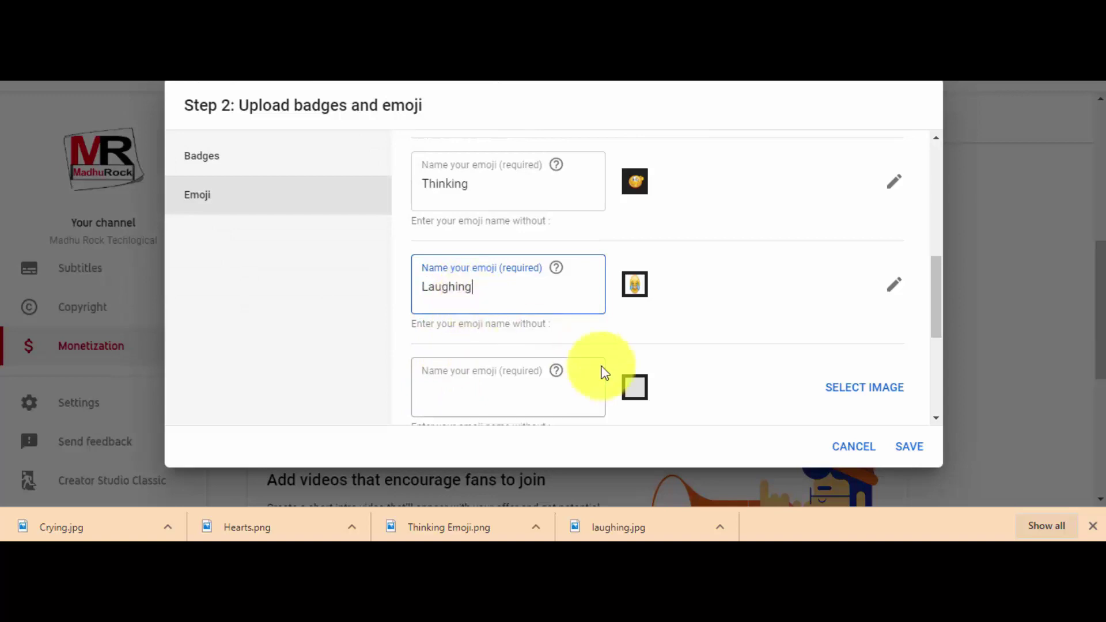